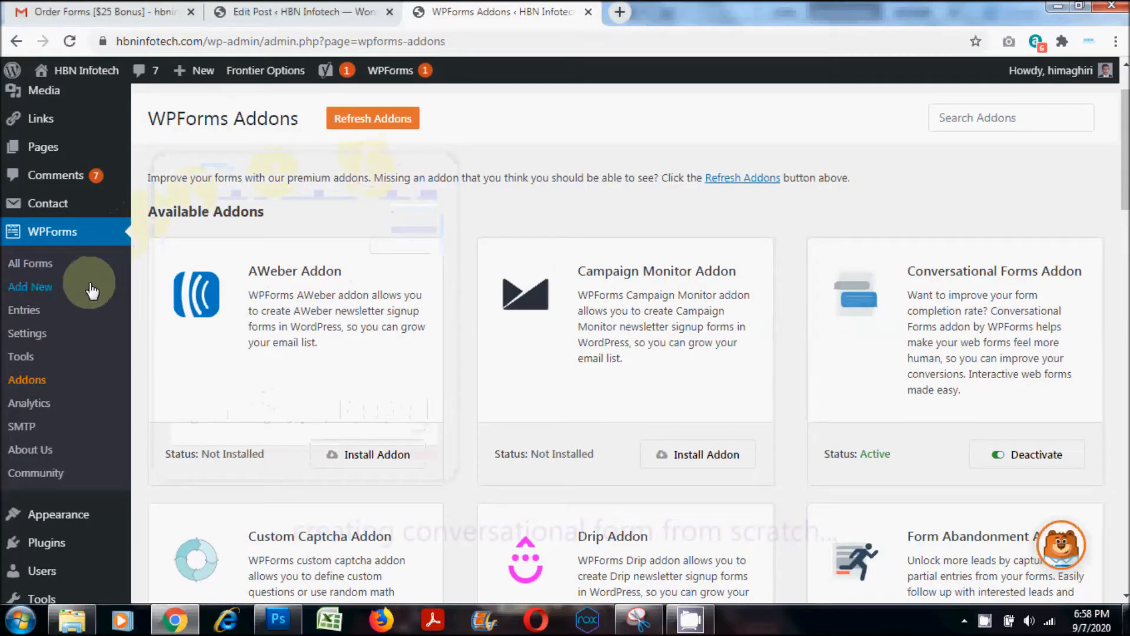
- Create a new form named "Conversational Forms - hbninfotech.com" from the Blank Form template
left_click(33, 289)
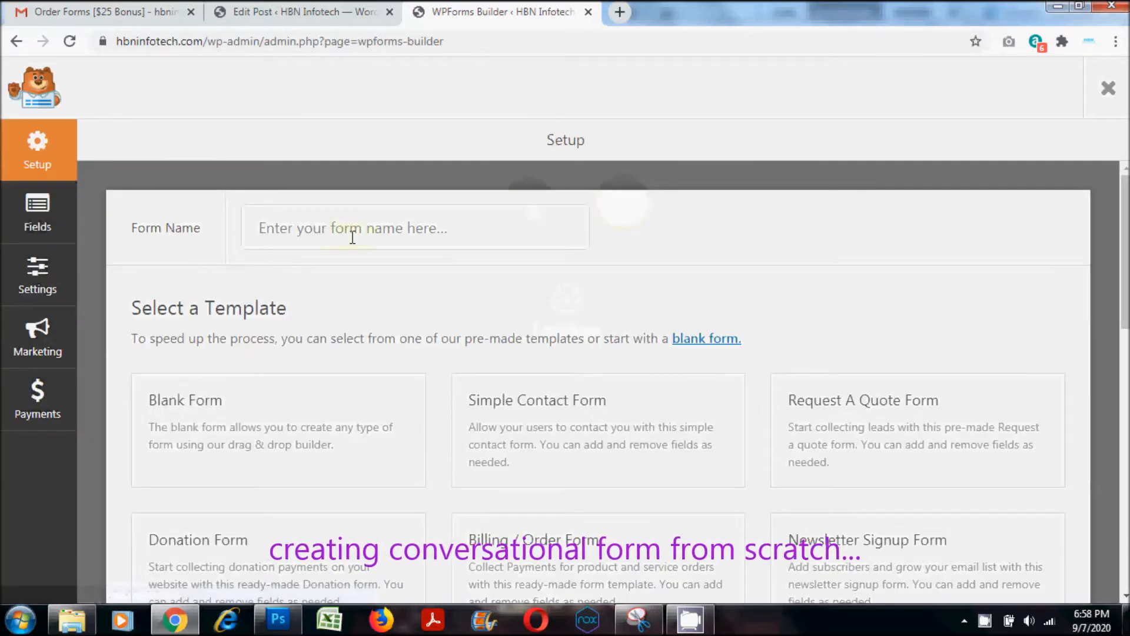
left_click(352, 230)
type("Conver")
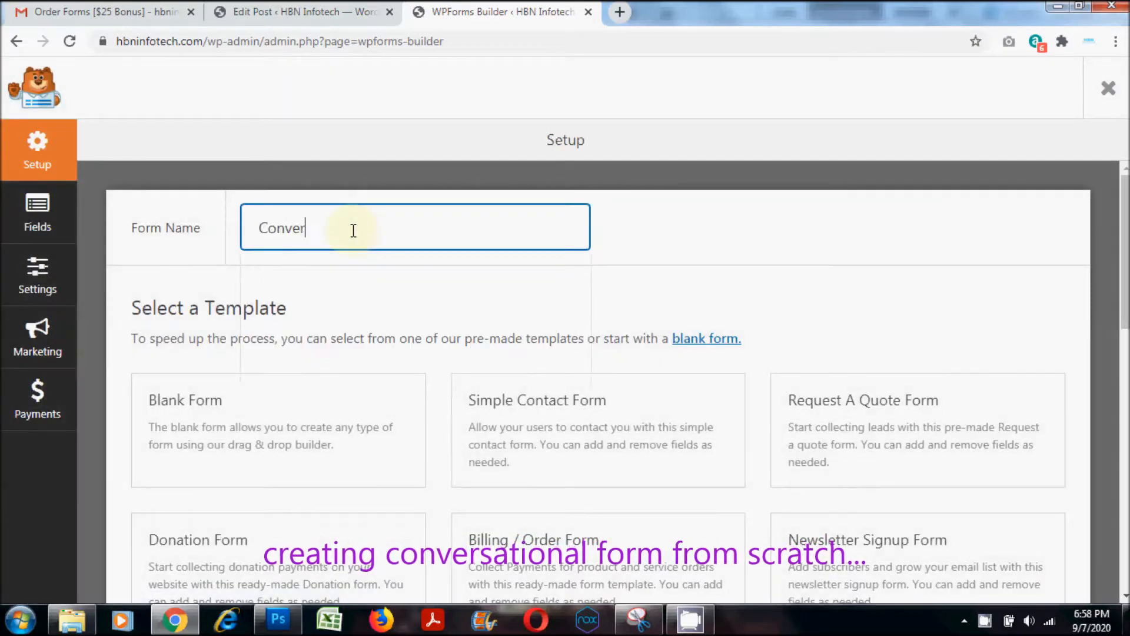
type("sational Form")
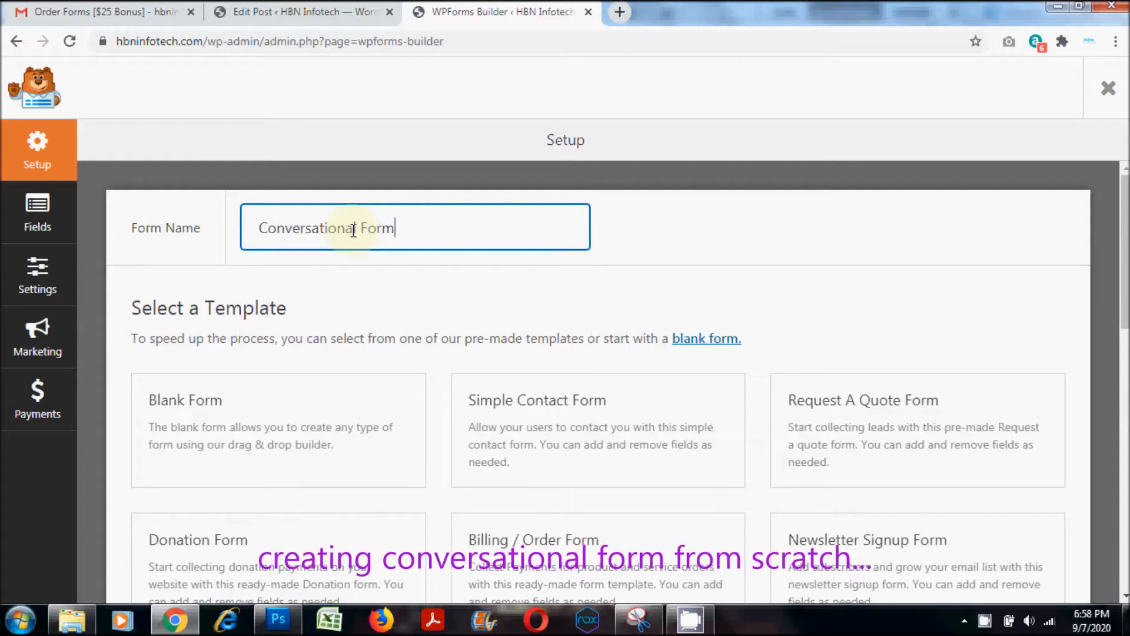
type("s - hbninfotech.com")
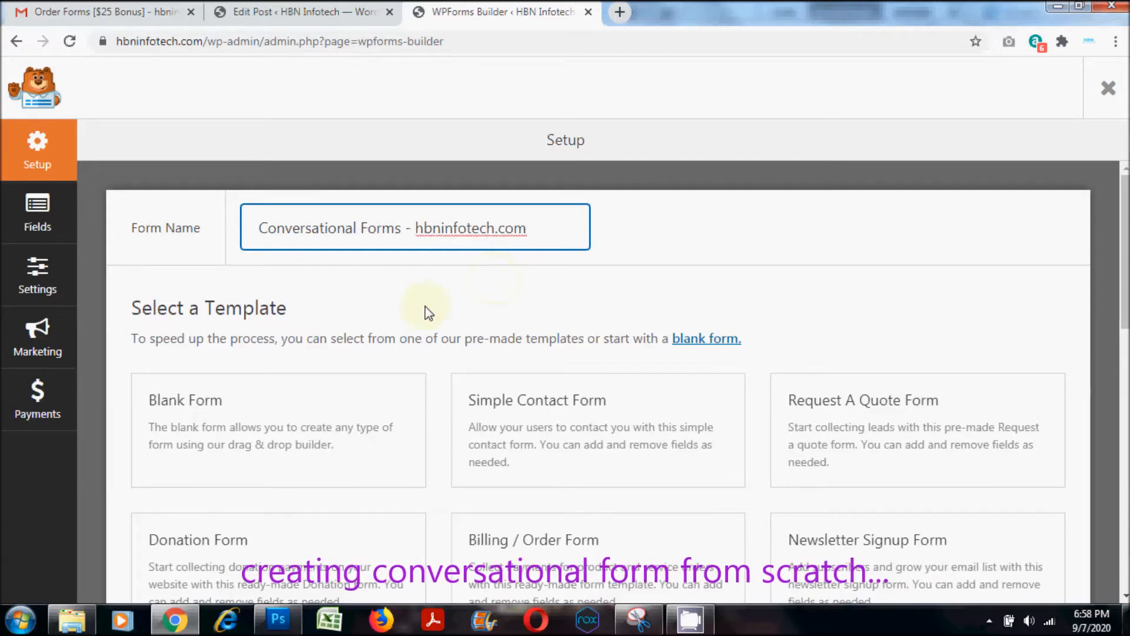
left_click(333, 430)
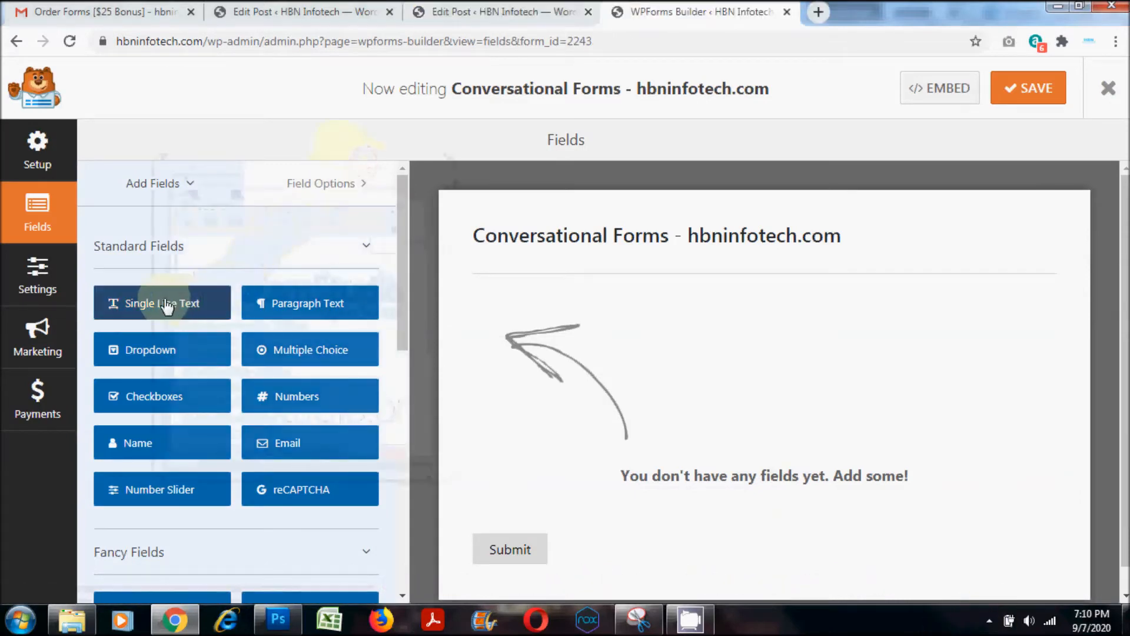
- Add a Name field to the empty form and set its format to Simple
left_click_drag(195, 445, 553, 396)
left_click(500, 312)
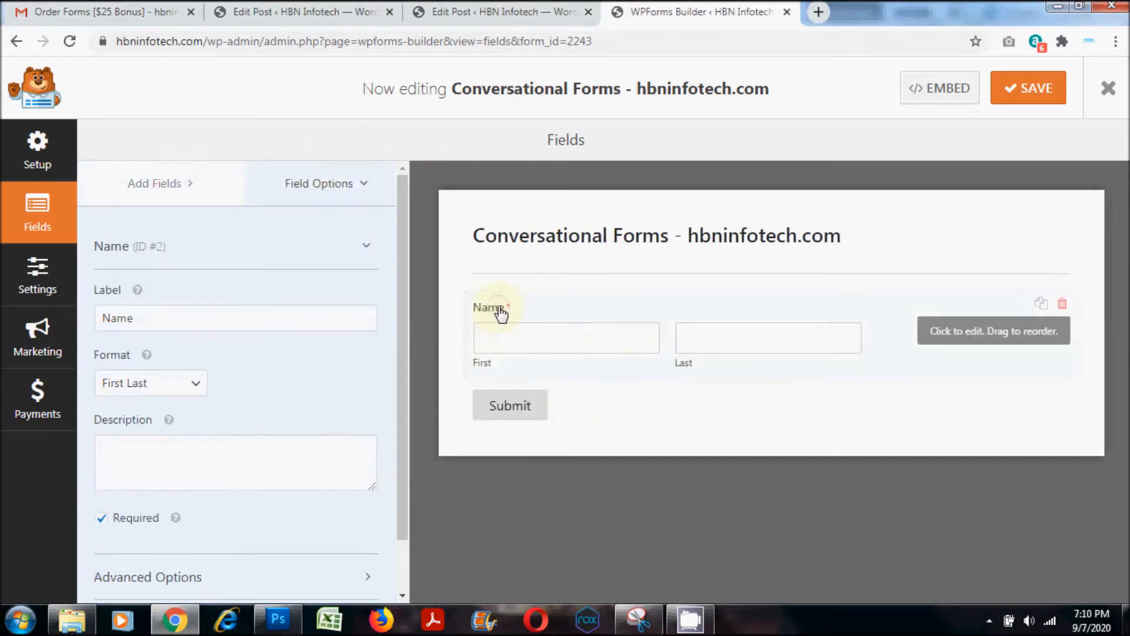
left_click(182, 386)
left_click(133, 403)
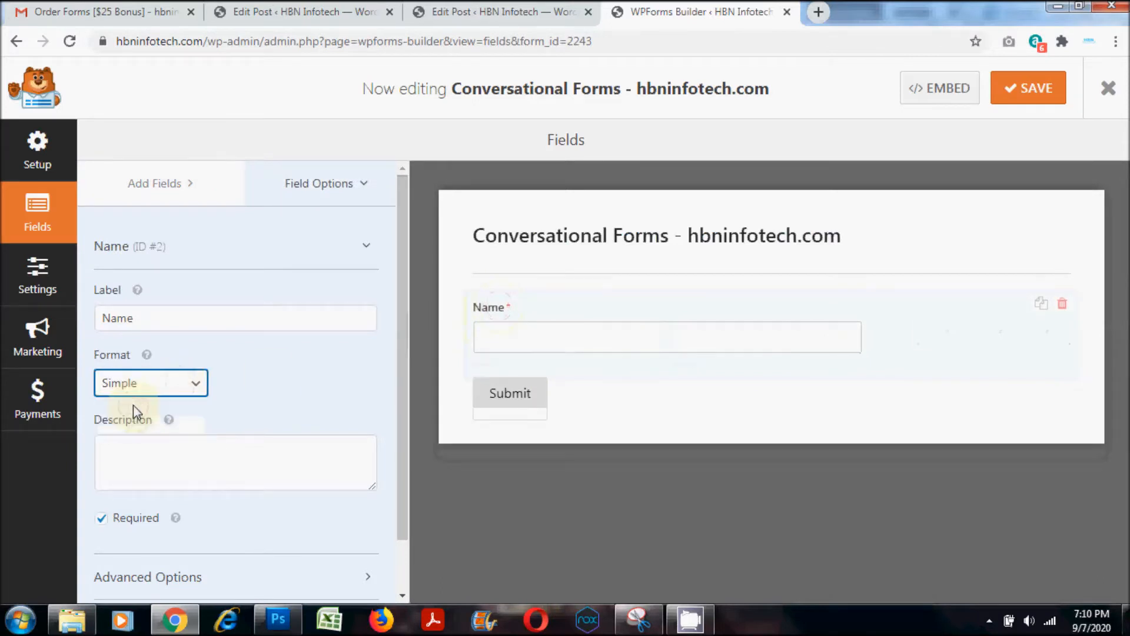
- Change the Name field's label to "What is your Name?"
double_click(149, 316)
type("What")
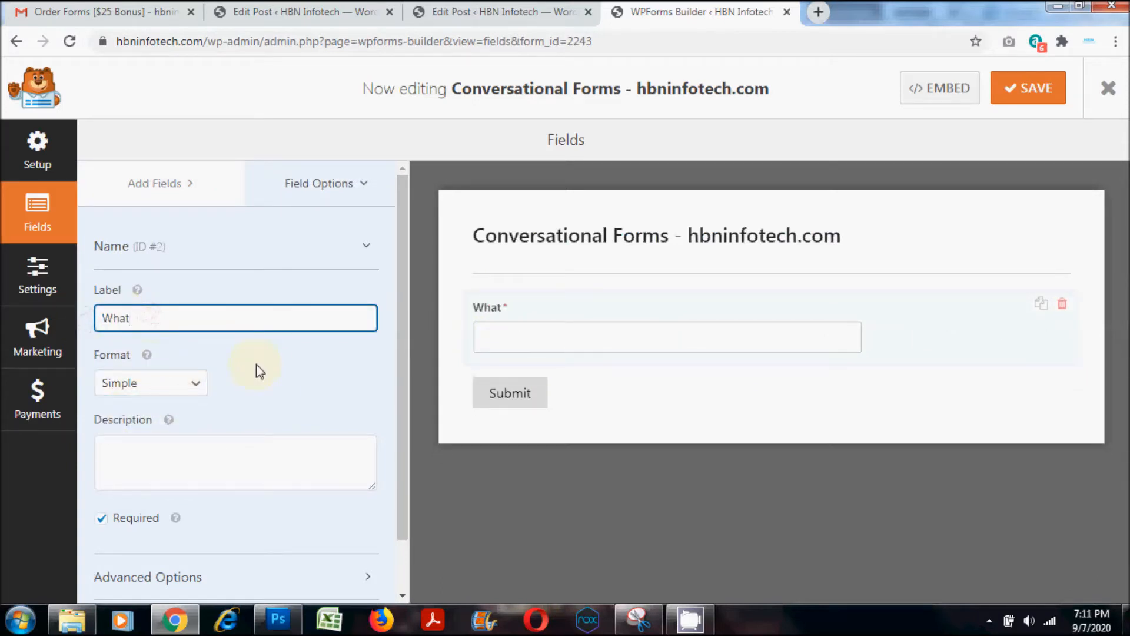
type(" is your Name?")
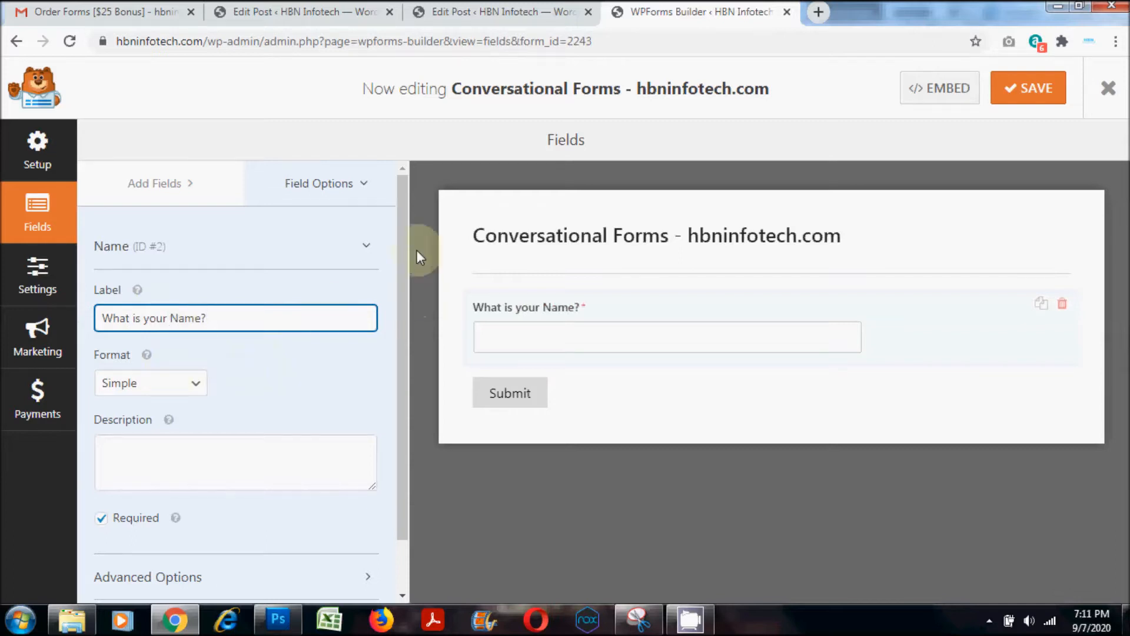
- Add an Email field below the name question and label it "What is your Email"
left_click(158, 183)
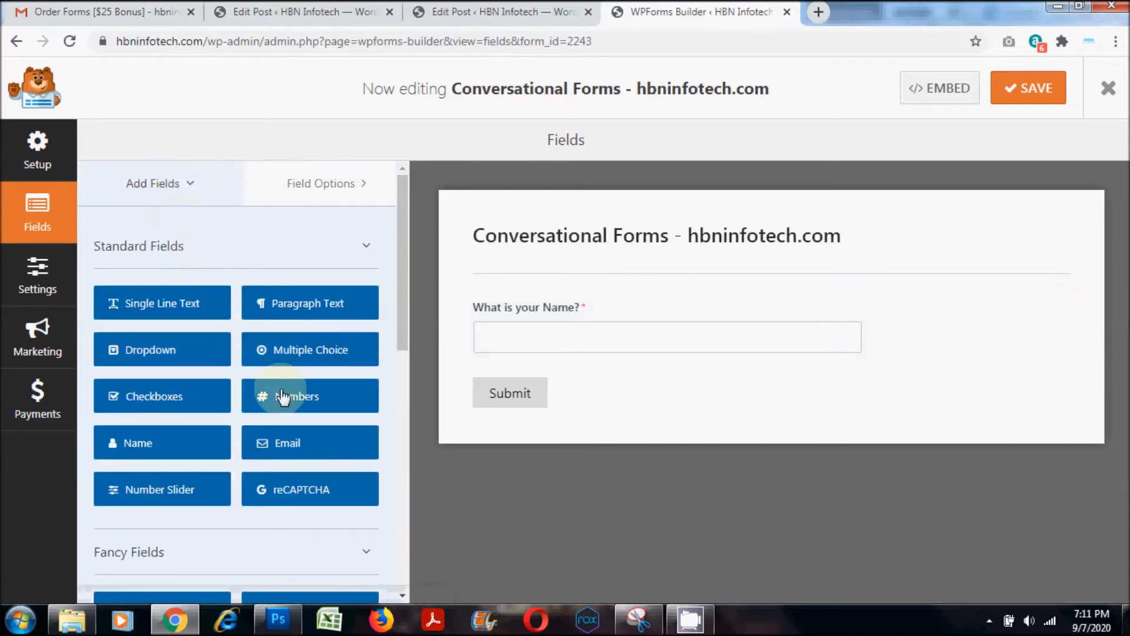
left_click_drag(277, 448, 503, 378)
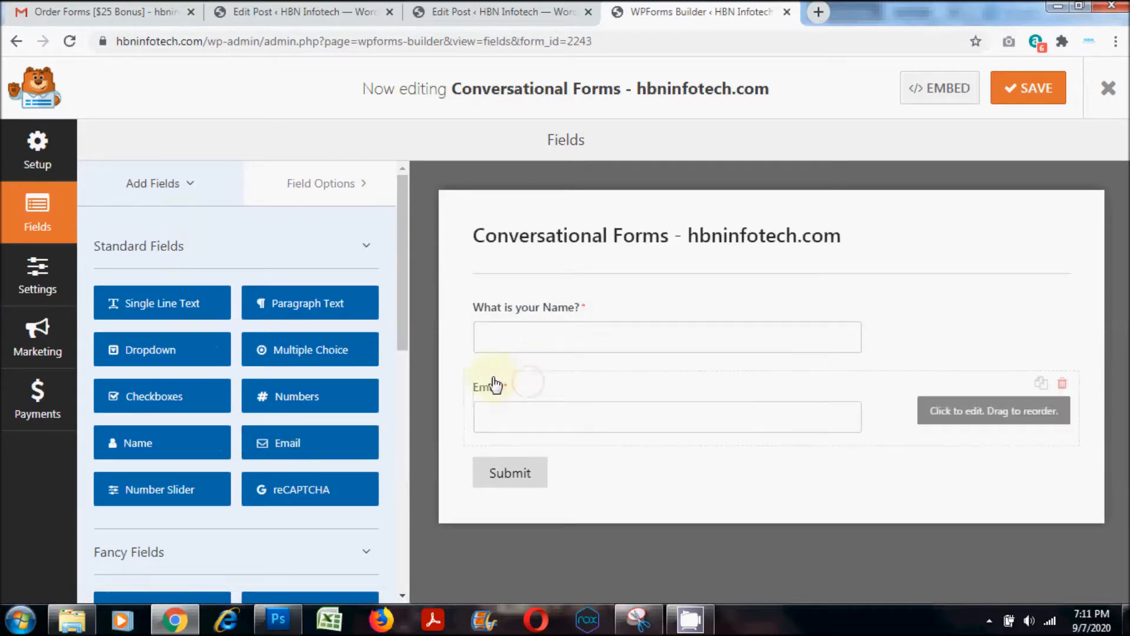
left_click(517, 391)
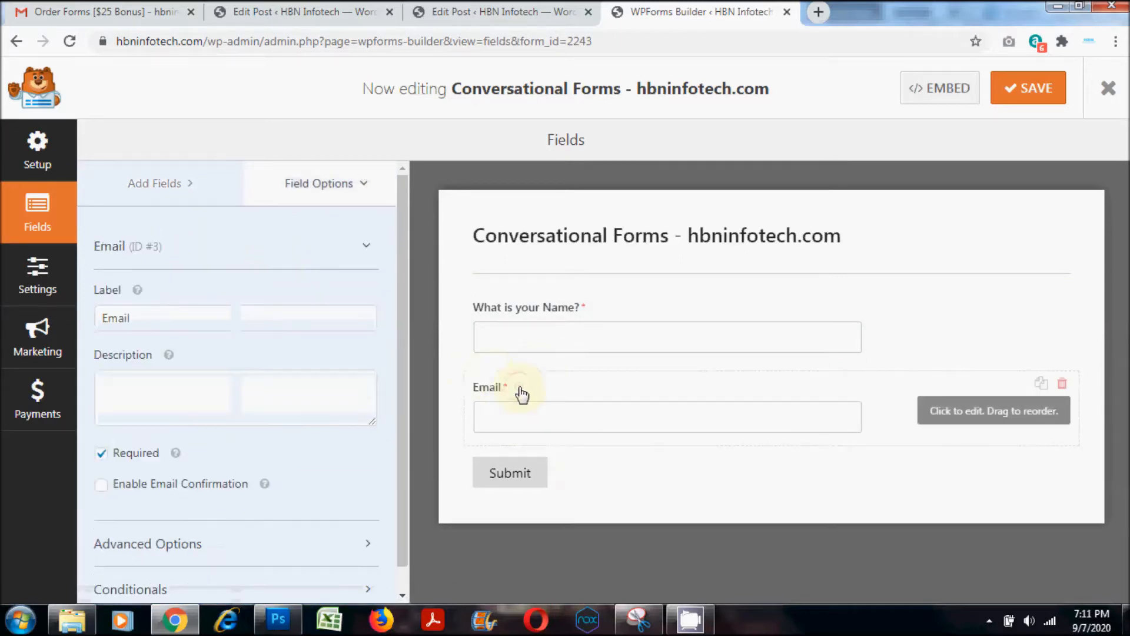
left_click(101, 318)
type("What is your")
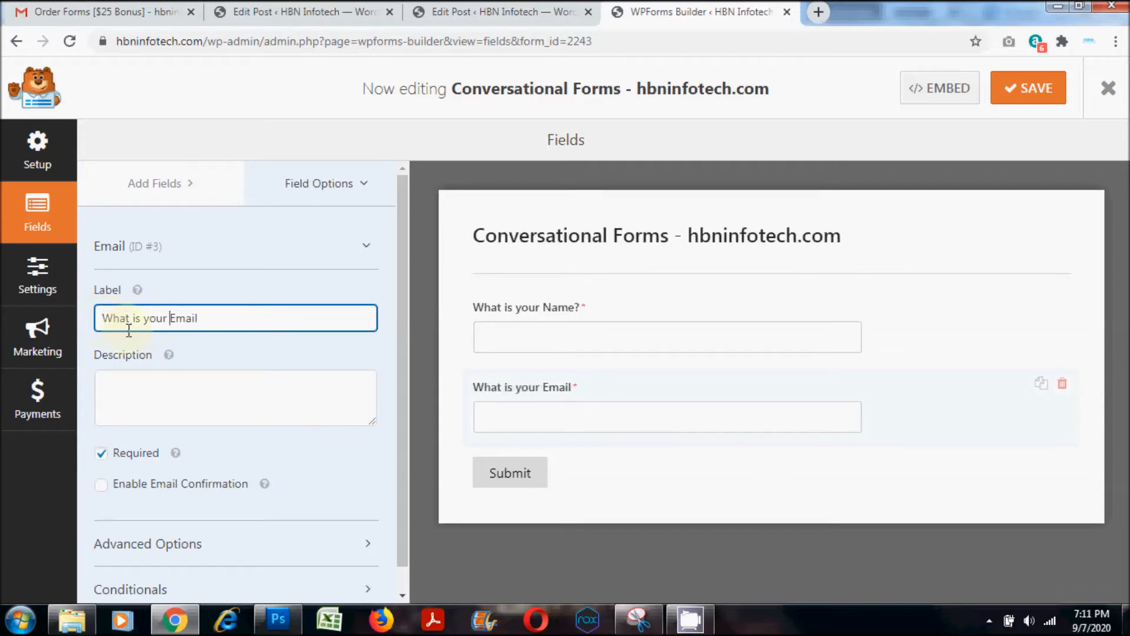
- Add a Multiple Choice field below the email question and label it "Which course would you like to enroll?"
left_click(165, 185)
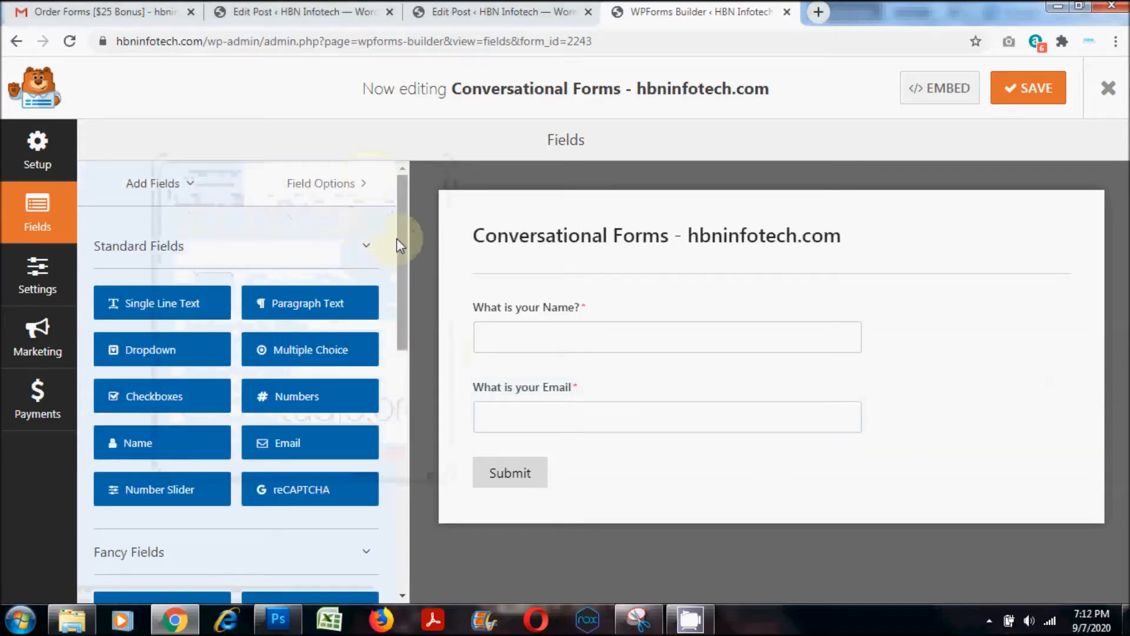
left_click_drag(398, 238, 434, 245)
left_click_drag(296, 334, 503, 463)
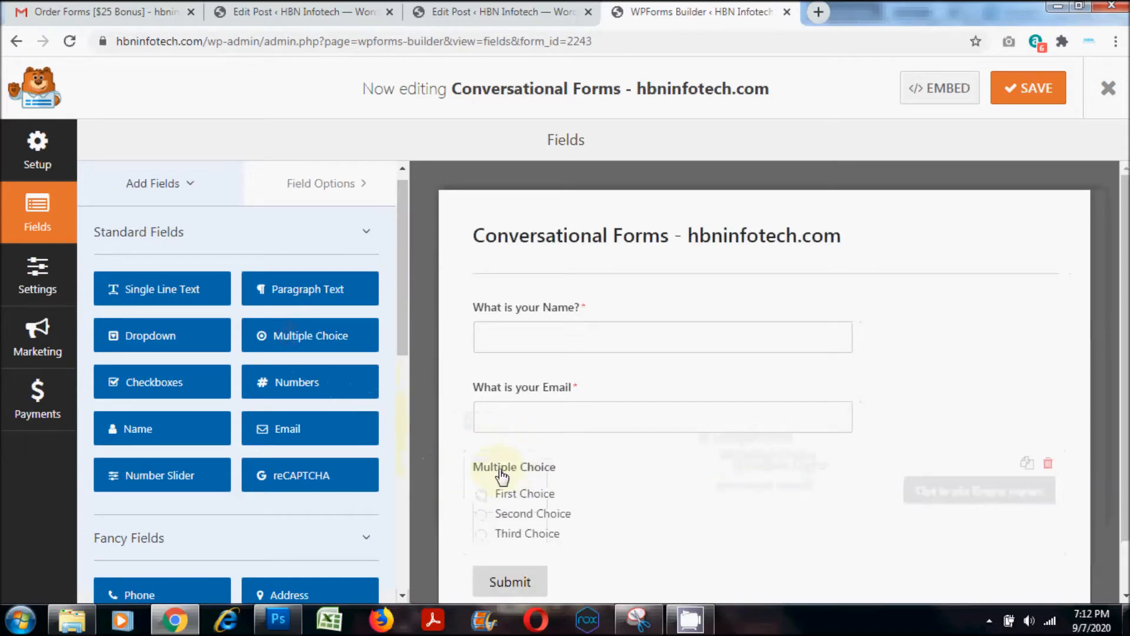
left_click(500, 471)
left_click_drag(217, 305, 66, 303)
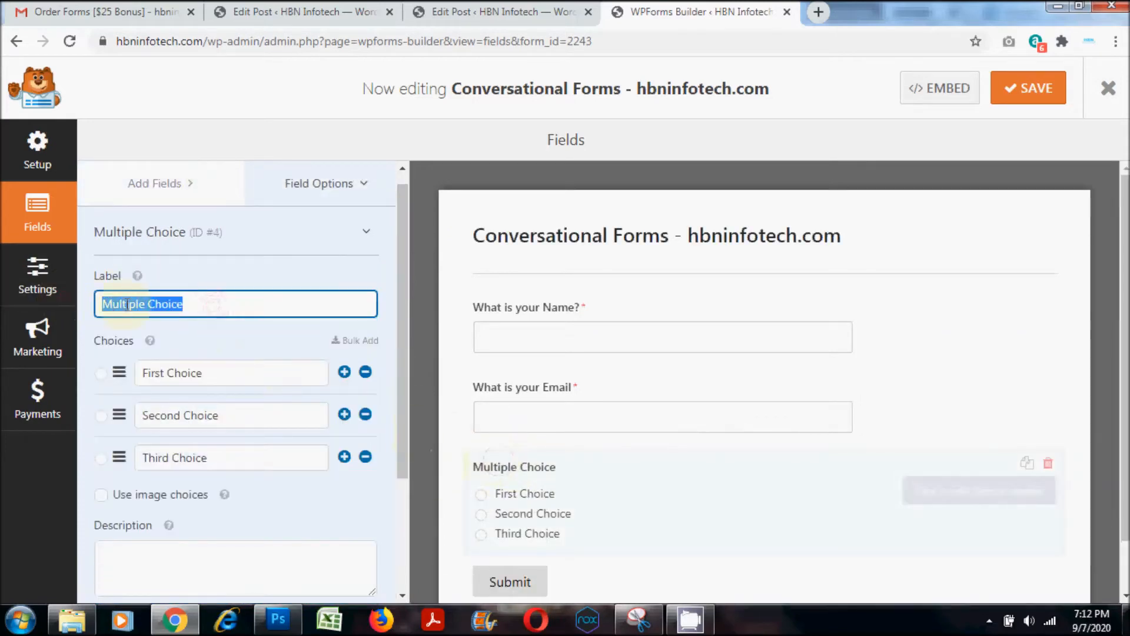
type("Which course would you like to enroll?")
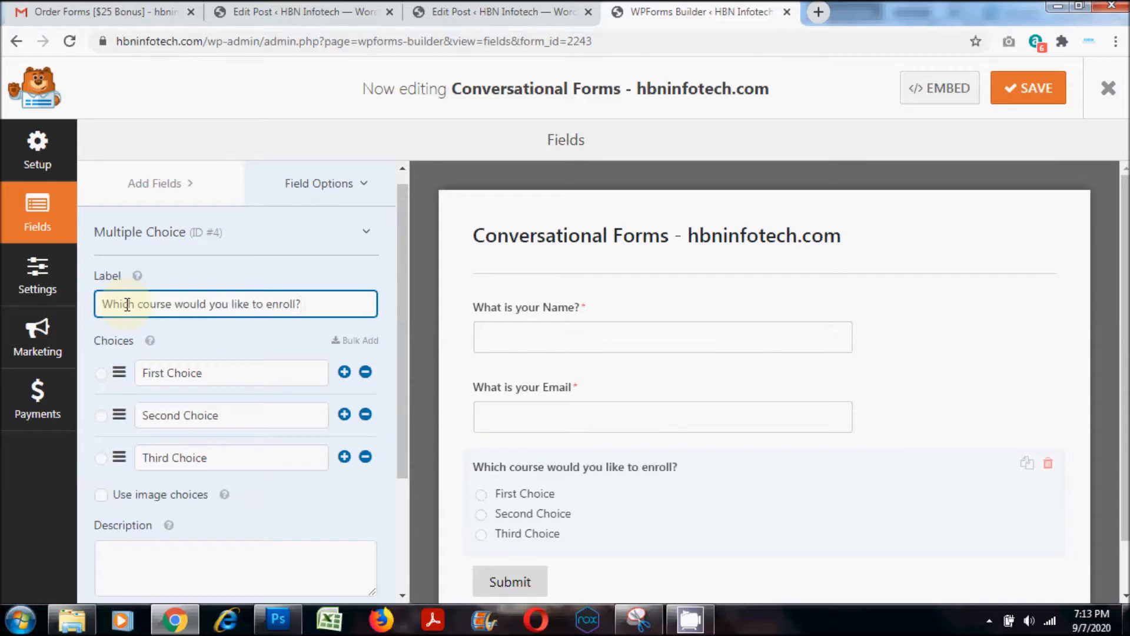
- Set the course question's three choices to WordPress, SEO and Social Media Marketing
left_click(190, 373)
left_click_drag(204, 373, 140, 373)
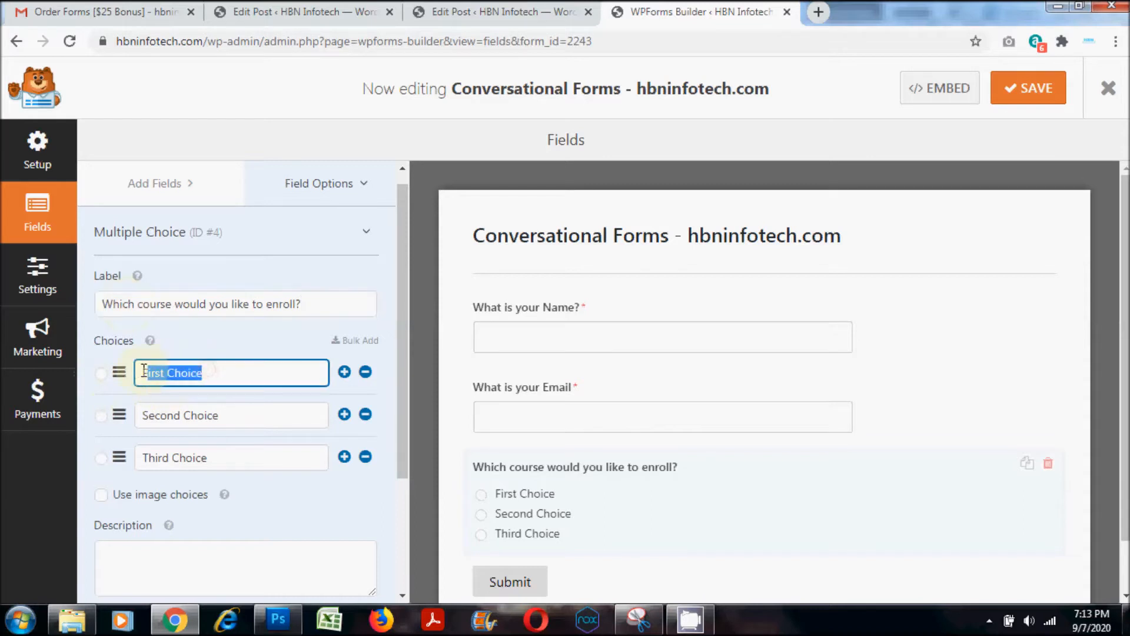
type("WordPress")
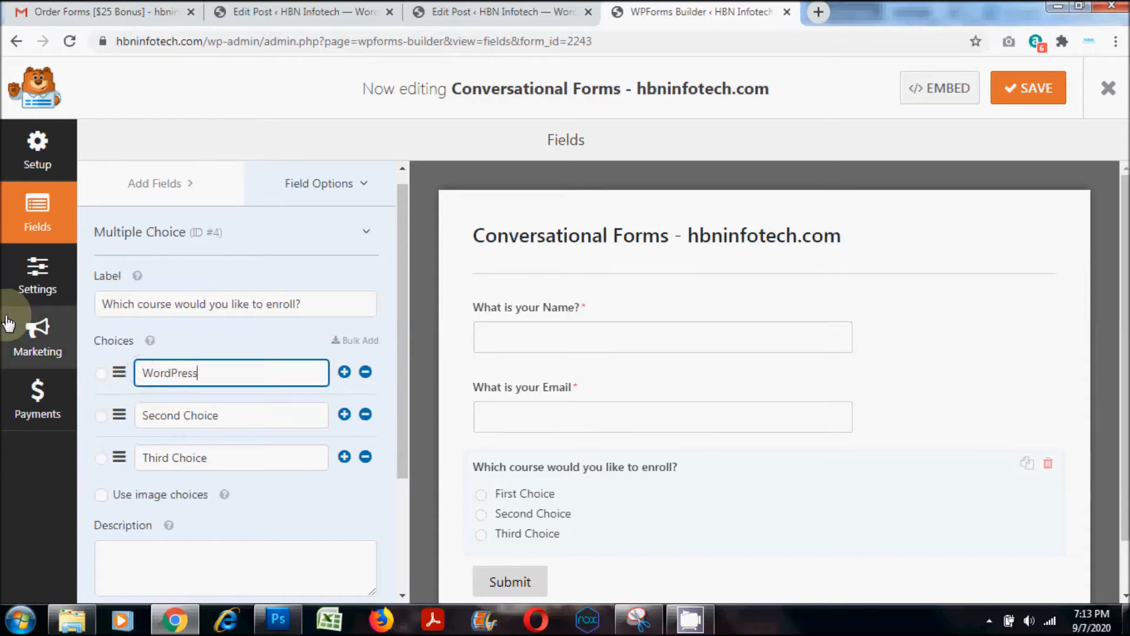
left_click_drag(239, 416, 115, 417)
type("SEO")
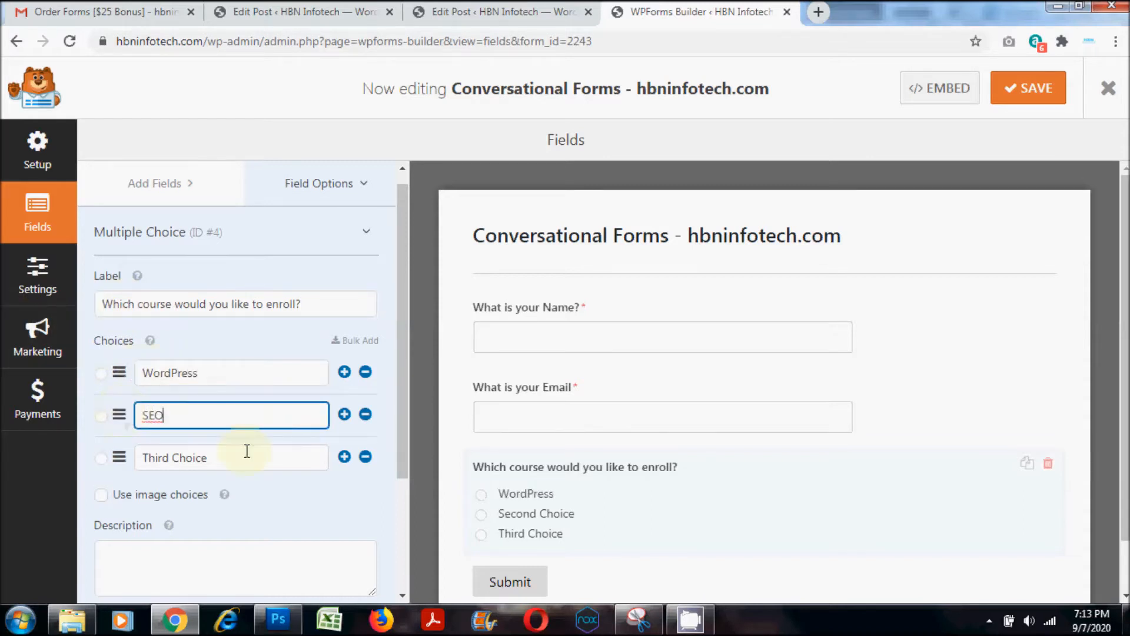
left_click_drag(247, 451, 111, 459)
type("Social Media Marketing")
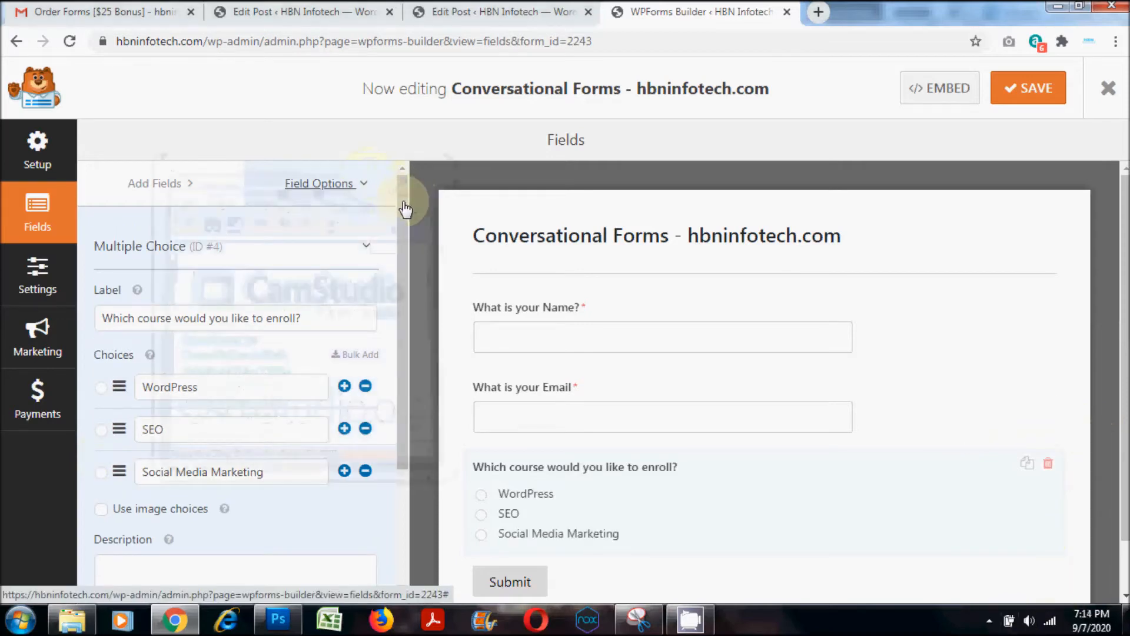
- Set the choice layout of the course question to Three Columns in its advanced options
scroll(364, 292, "down", 2)
scroll(324, 342, "down", 1)
left_click(202, 518)
scroll(235, 443, "down", 4)
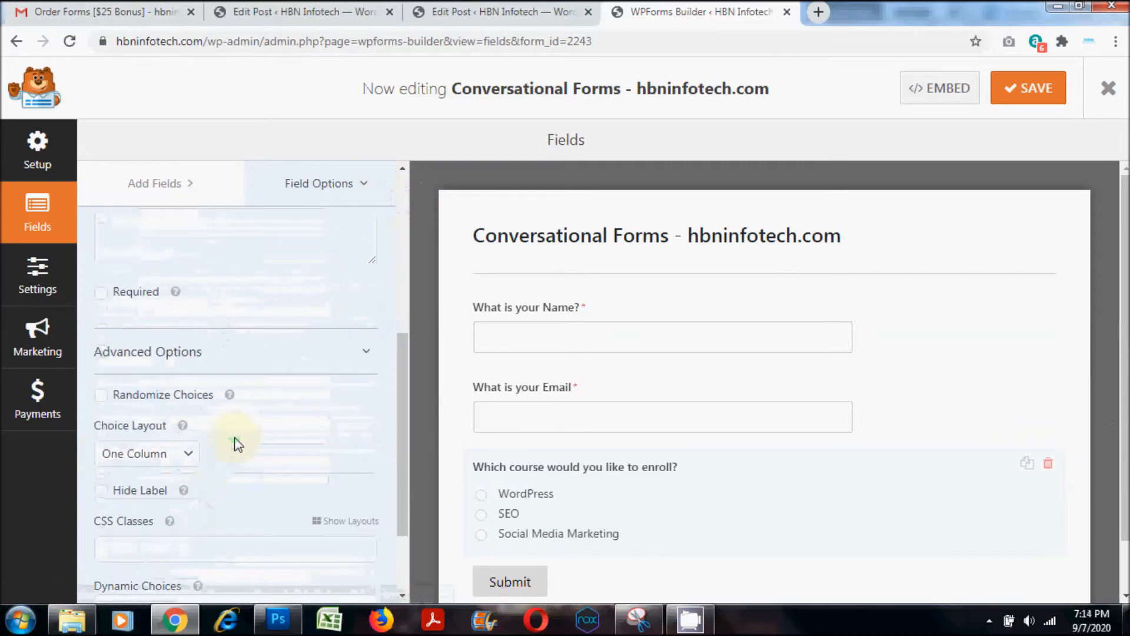
left_click(184, 371)
left_click(144, 427)
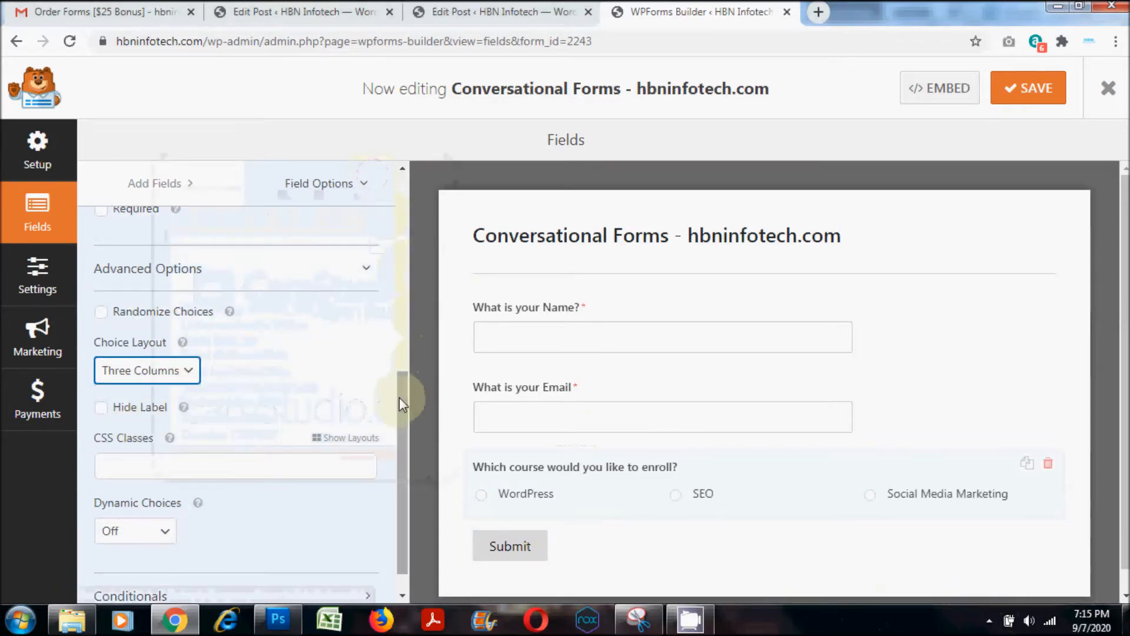
- Add a Checkboxes field below the course question and open its options
left_click(164, 183)
left_click_drag(407, 373, 422, 211)
scroll(891, 403, "down", 1)
left_click_drag(169, 383, 568, 514)
left_click(521, 524)
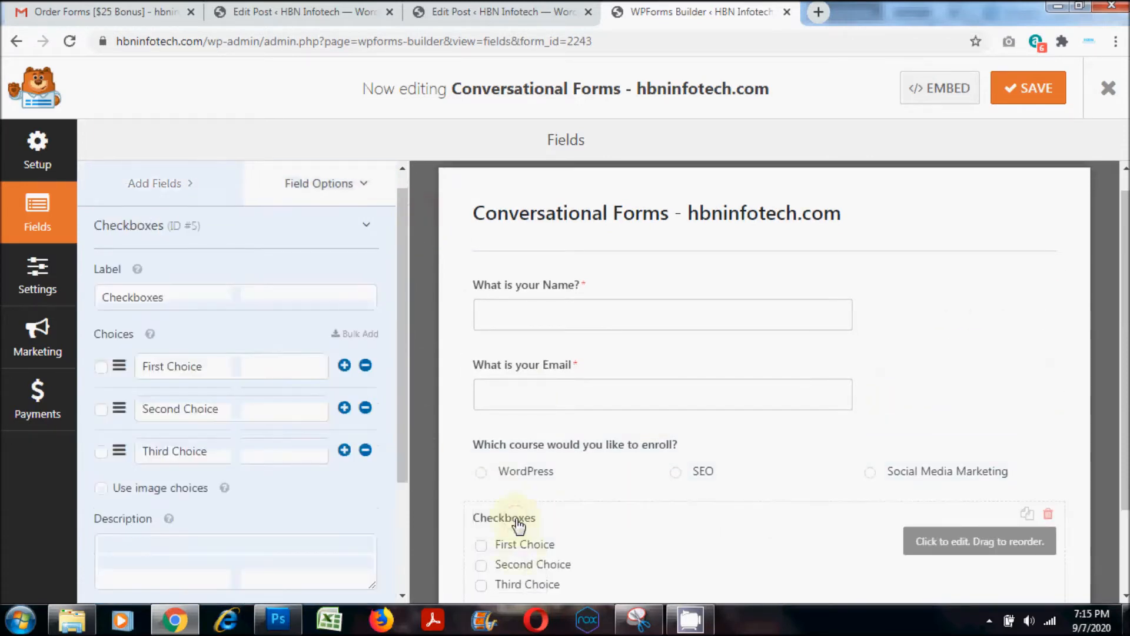
- Change the Checkboxes field's label to "Your preferred Batch Schedule", correcting the misspelled word
left_click_drag(206, 300, 66, 296)
type("Y")
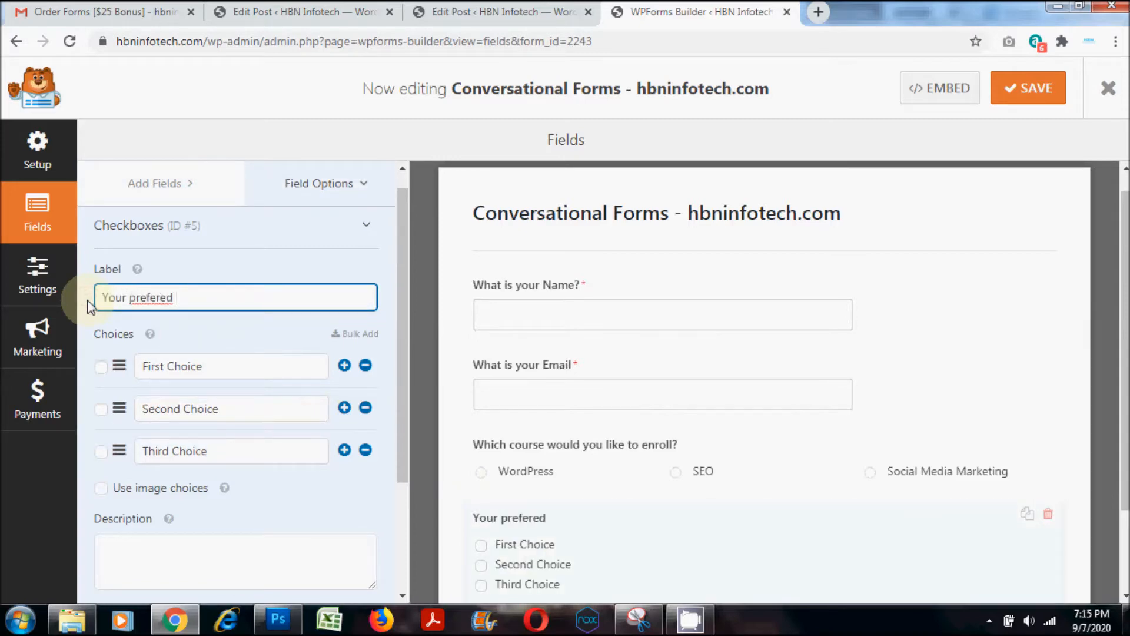
type("our preferred")
right_click(154, 298)
left_click(185, 313)
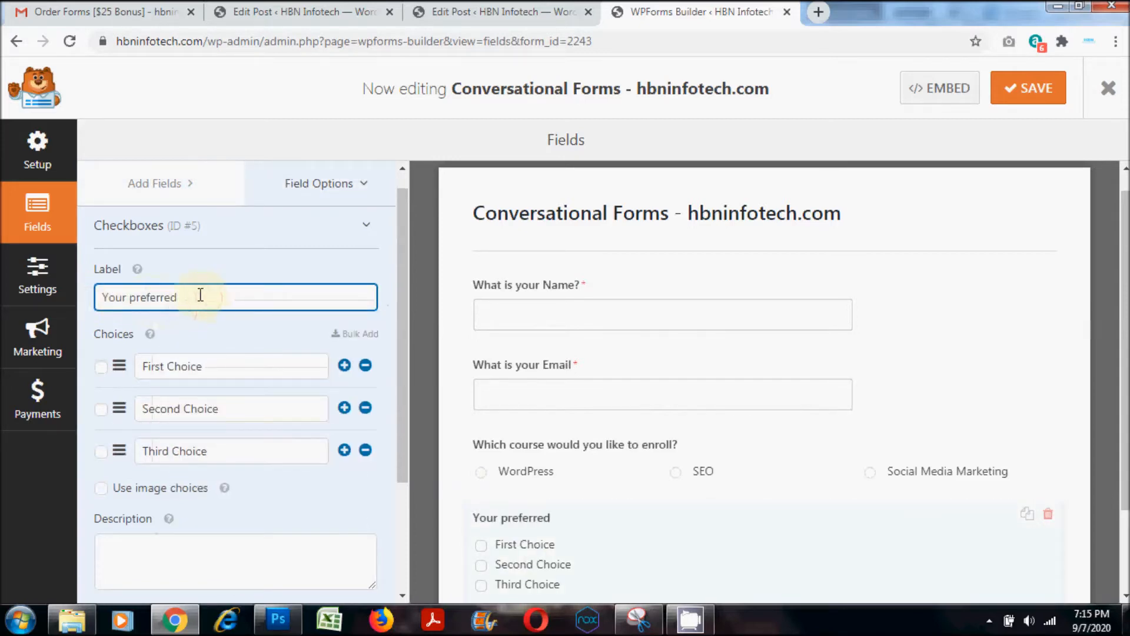
type("Batch Schedule")
- Set the batch schedule question's three choices to Weekdays, Weekends and Any
left_click(221, 366)
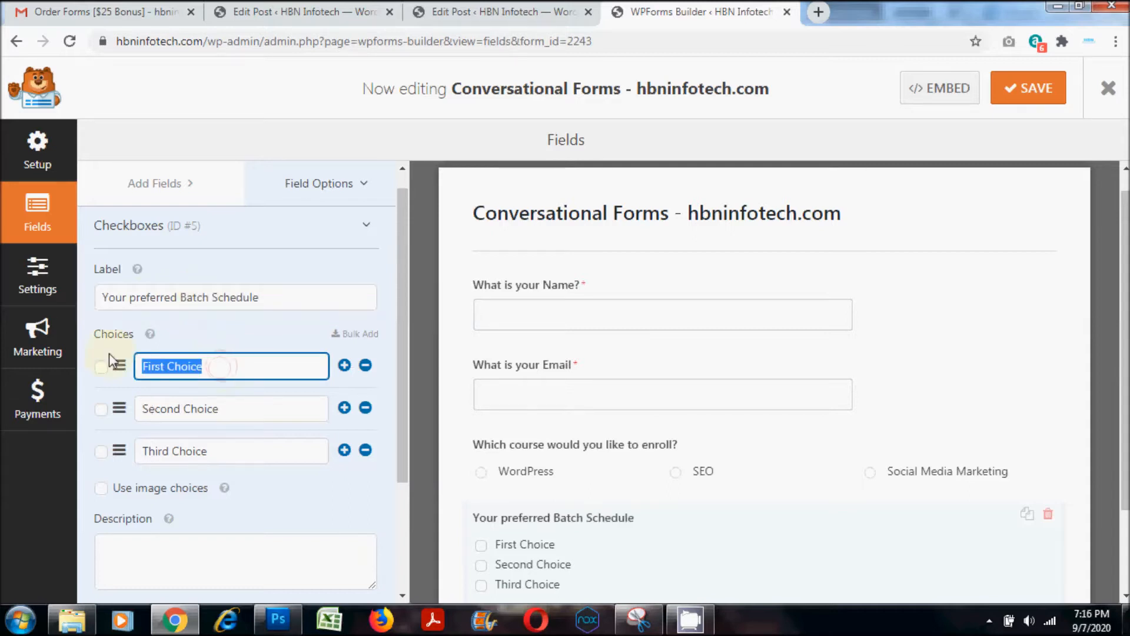
type("Weekdays")
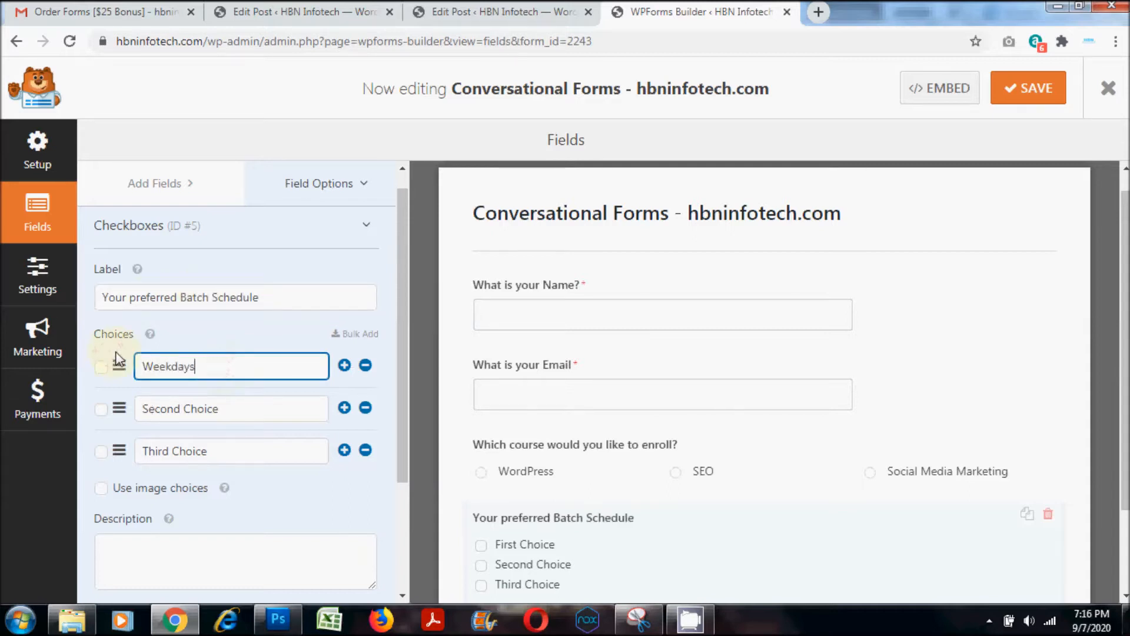
left_click(237, 407)
type("Week")
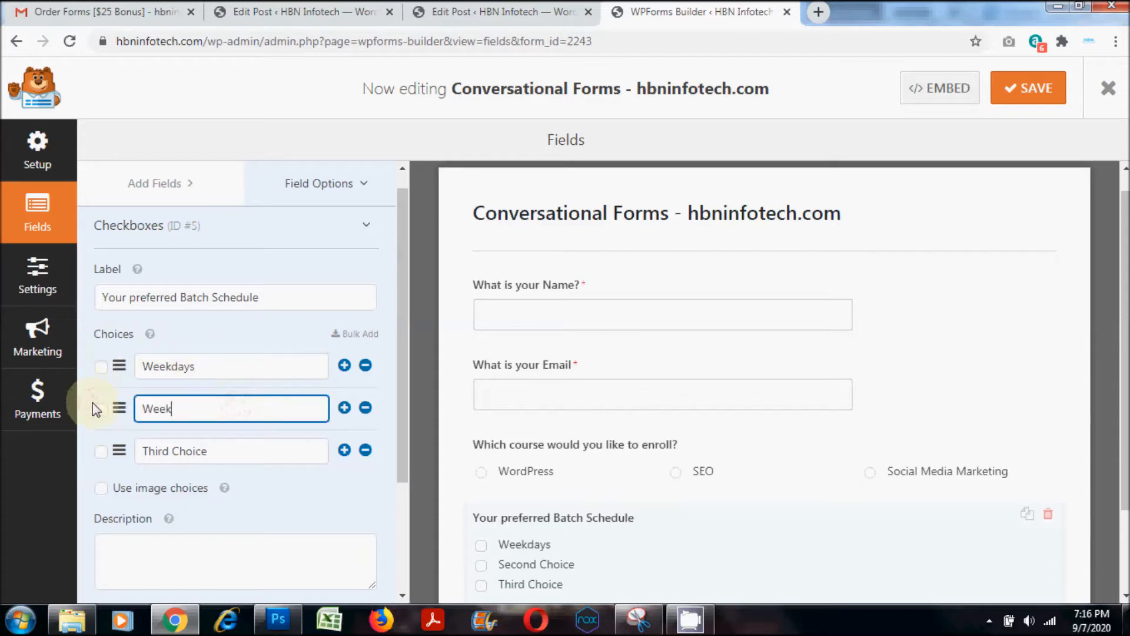
type("ends")
left_click(222, 450)
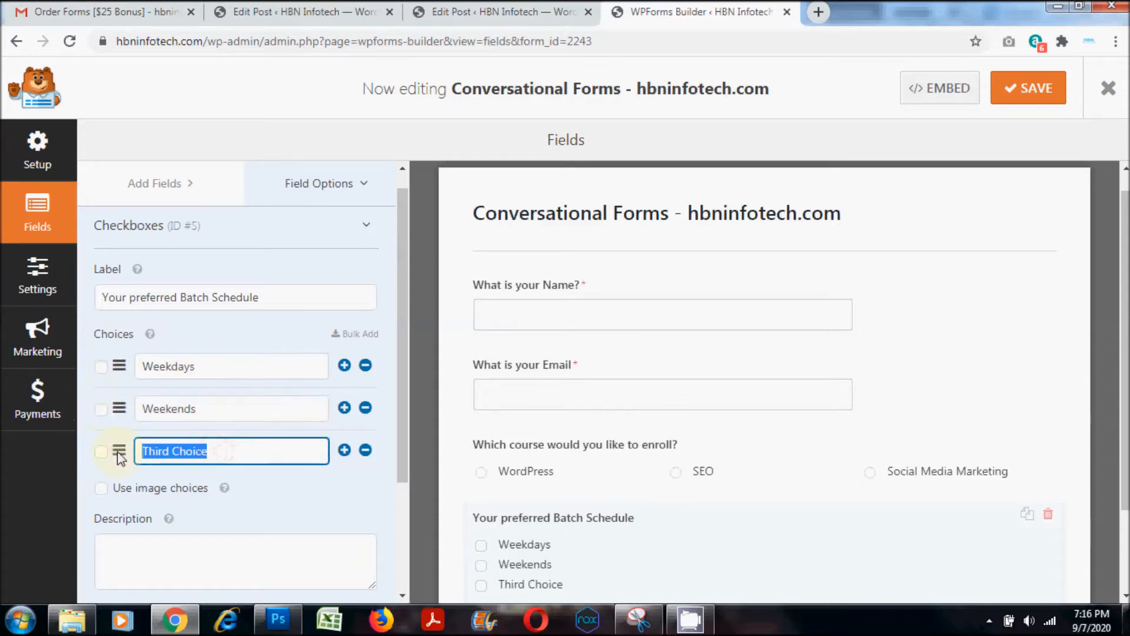
type("Any")
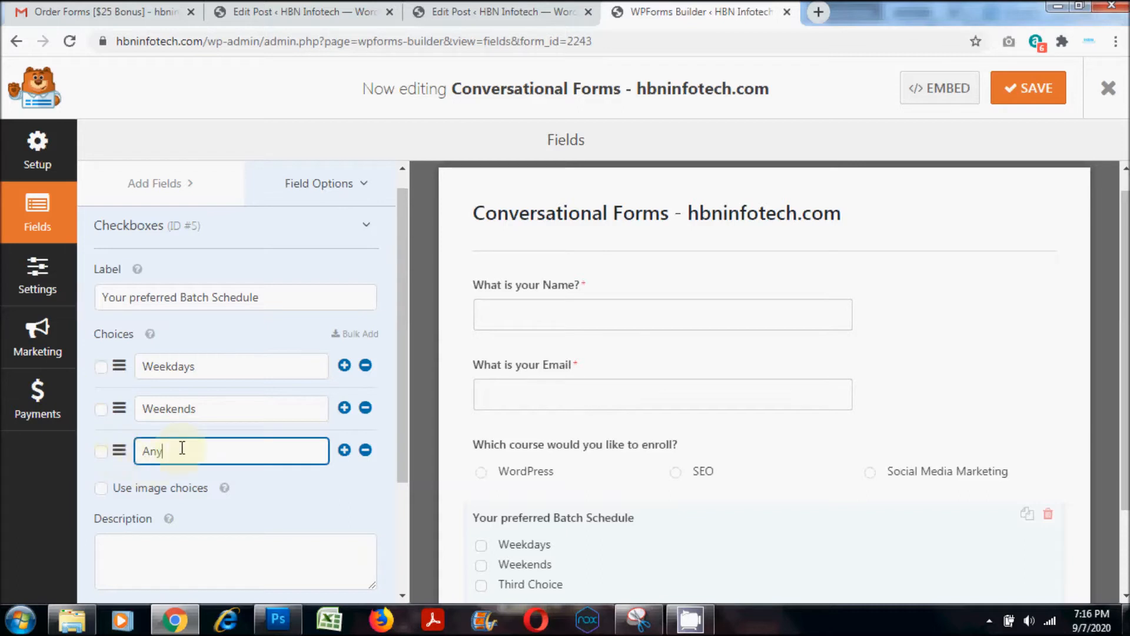
- Set the choice layout of the batch schedule question to Three Columns in its advanced options
left_click_drag(401, 380, 395, 531)
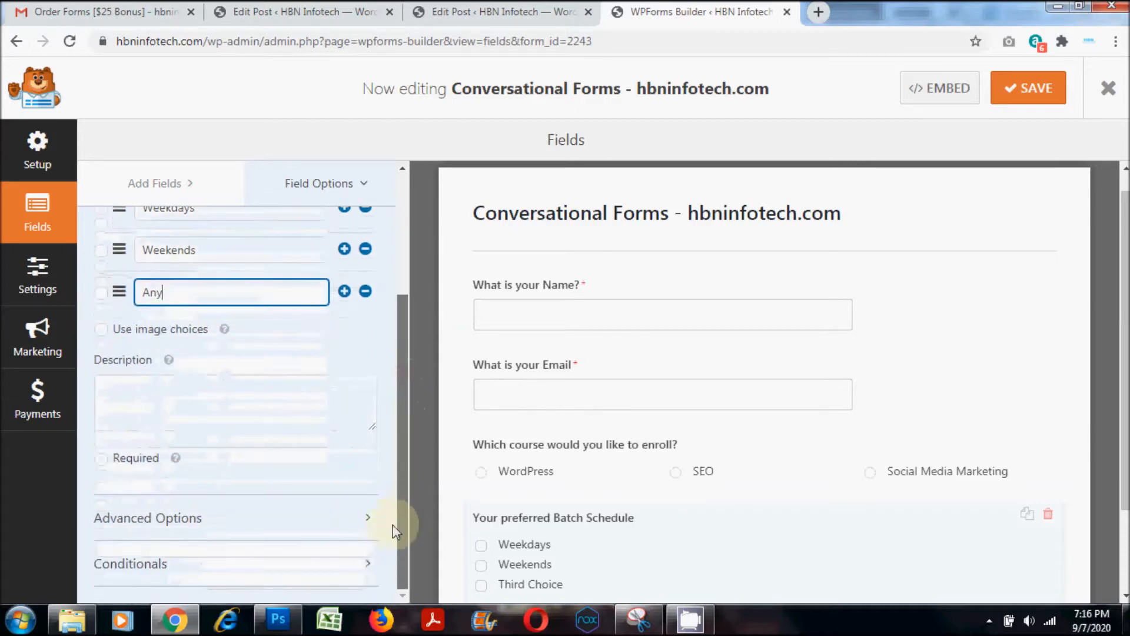
left_click(171, 518)
scroll(222, 486, "down", 4)
left_click(180, 370)
left_click(159, 425)
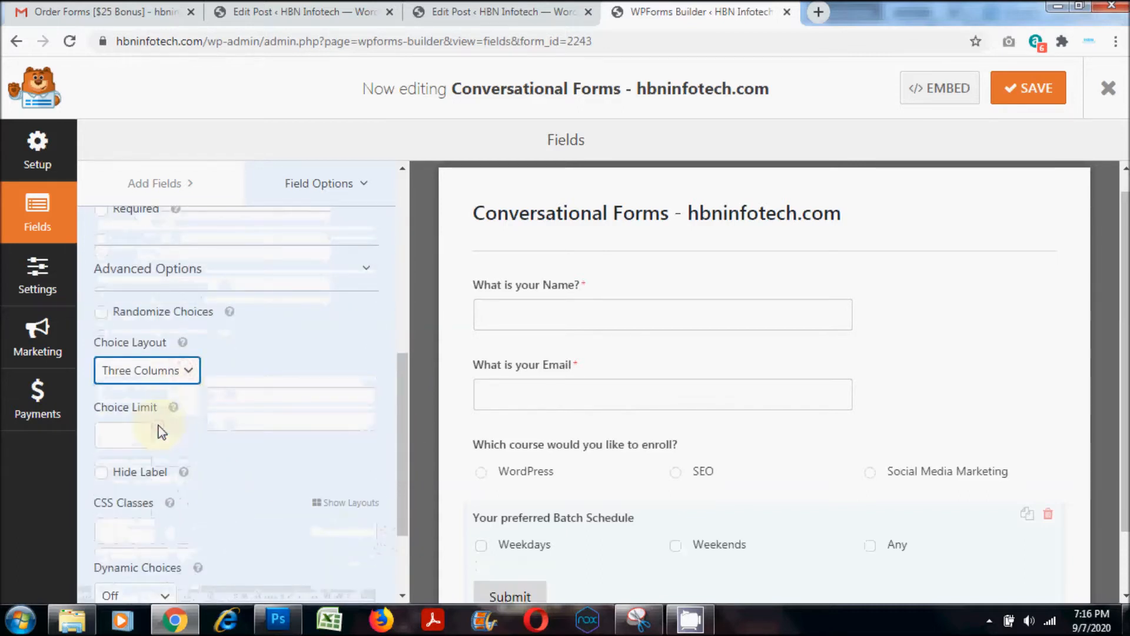
scroll(1117, 458, "down", 2)
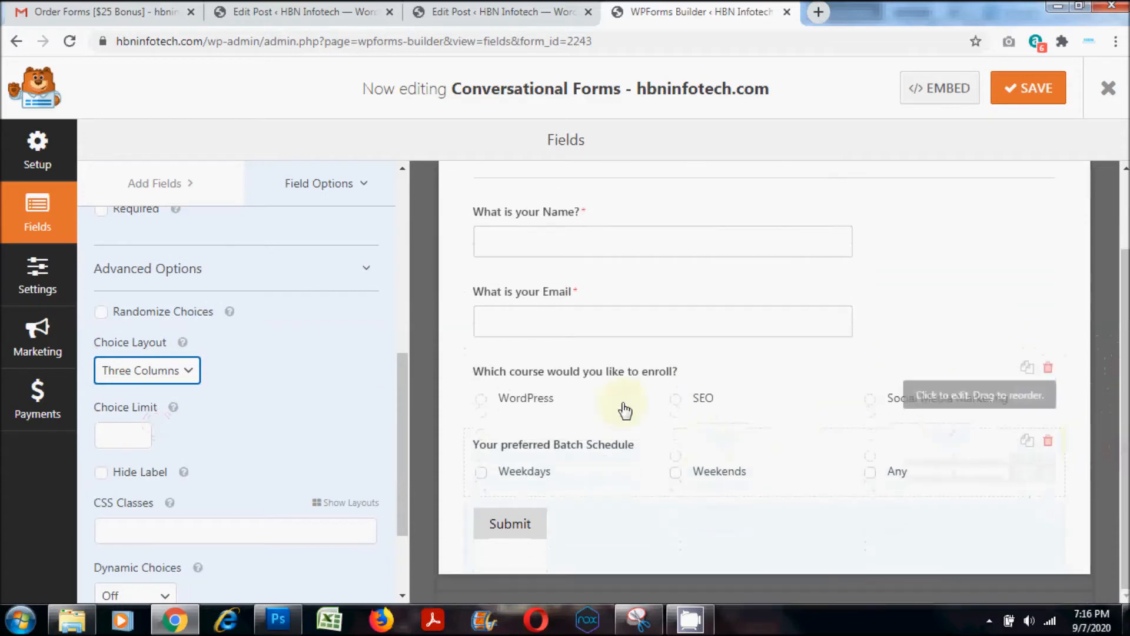
- Add a Multiple Choice field below the batch schedule question and label it "Your preferred Batch Timings"
left_click(165, 188)
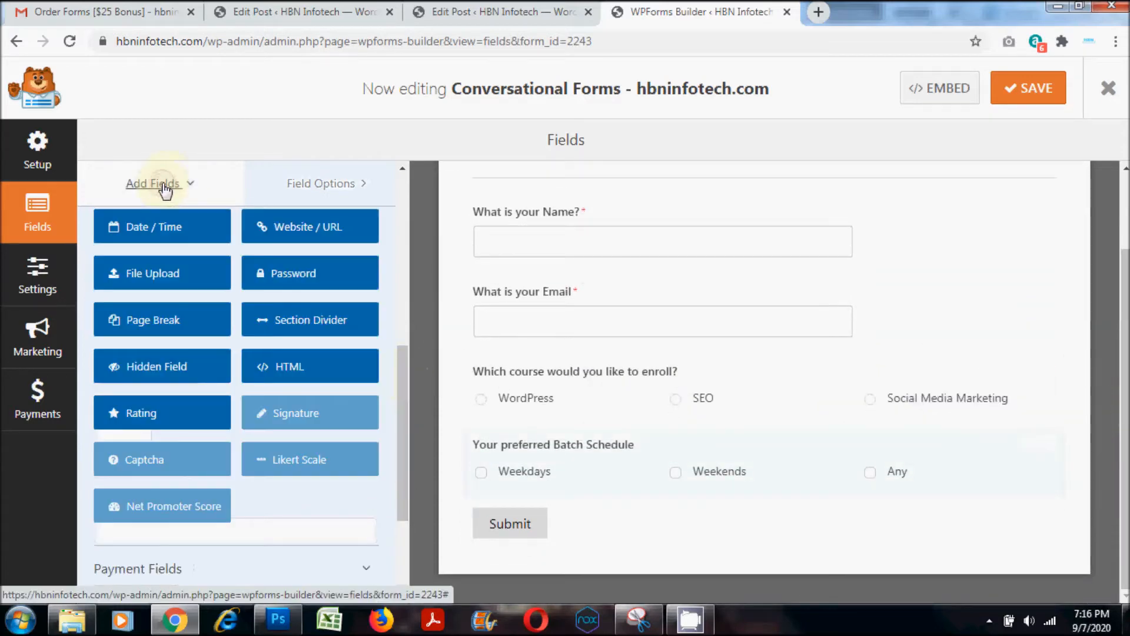
left_click_drag(403, 363, 419, 205)
left_click_drag(299, 321, 530, 504)
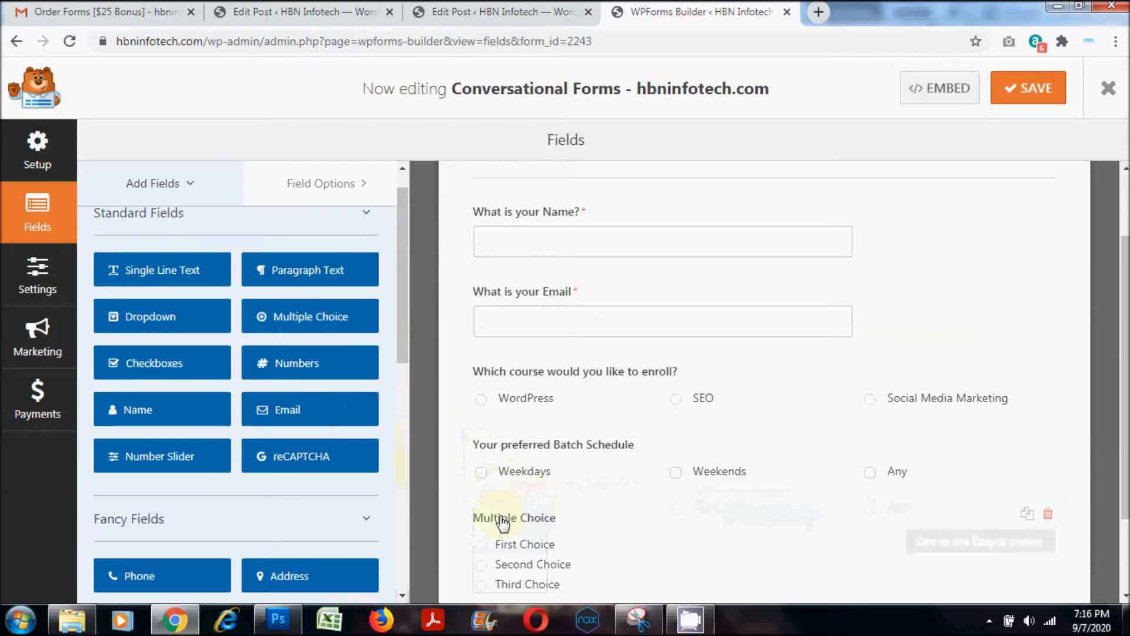
left_click(504, 519)
left_click(212, 318)
left_click_drag(212, 319, 97, 318)
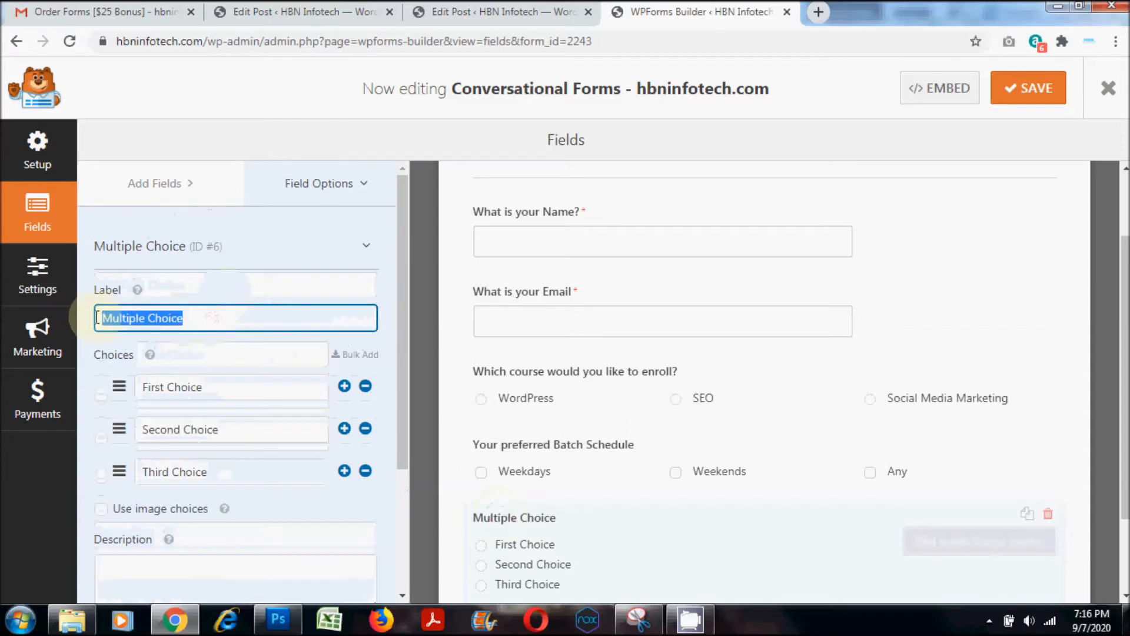
type("Your preferred Batch Timings")
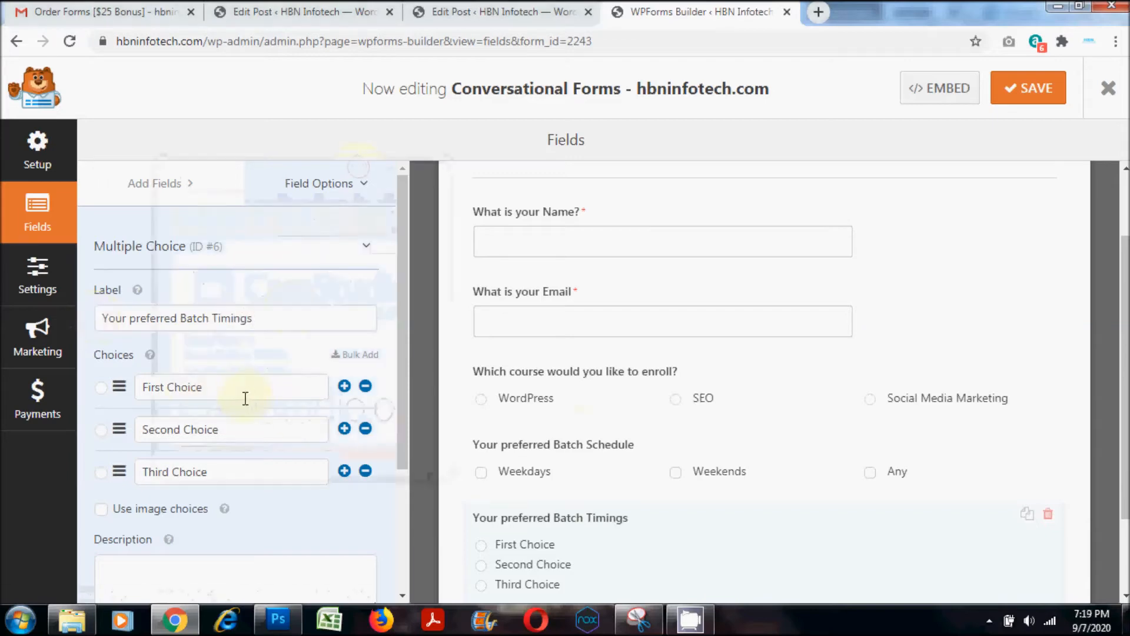
- Set the first two batch timing choices to "6:00 am To 8:00 am" and "8:00 am To 10:00 am"
left_click_drag(242, 388, 102, 377)
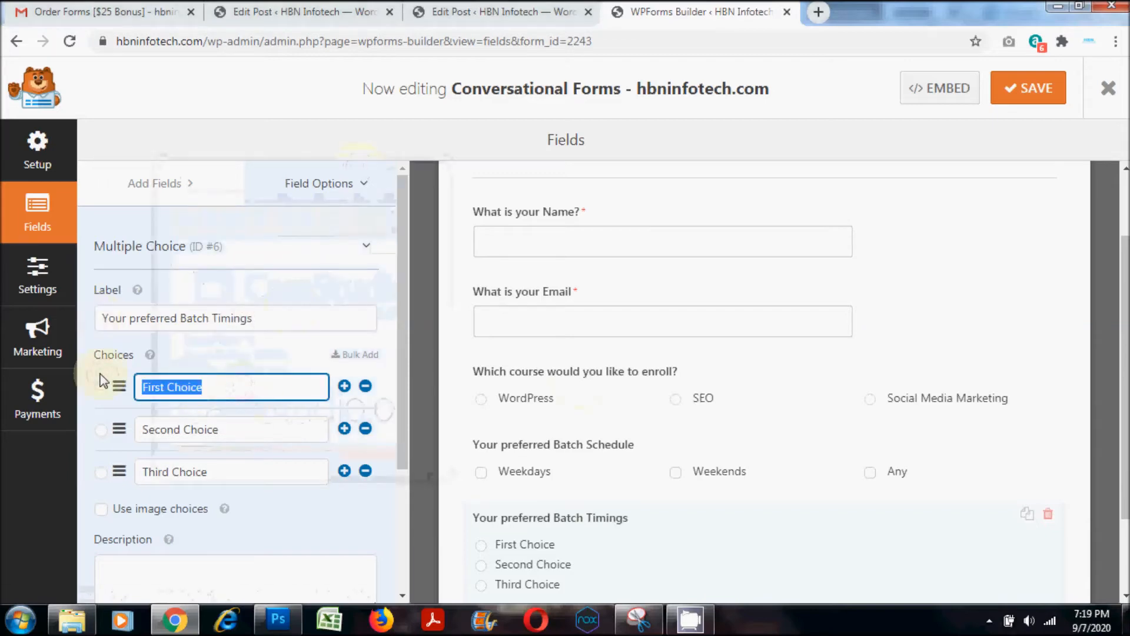
type("6:00 am To 8:00 am")
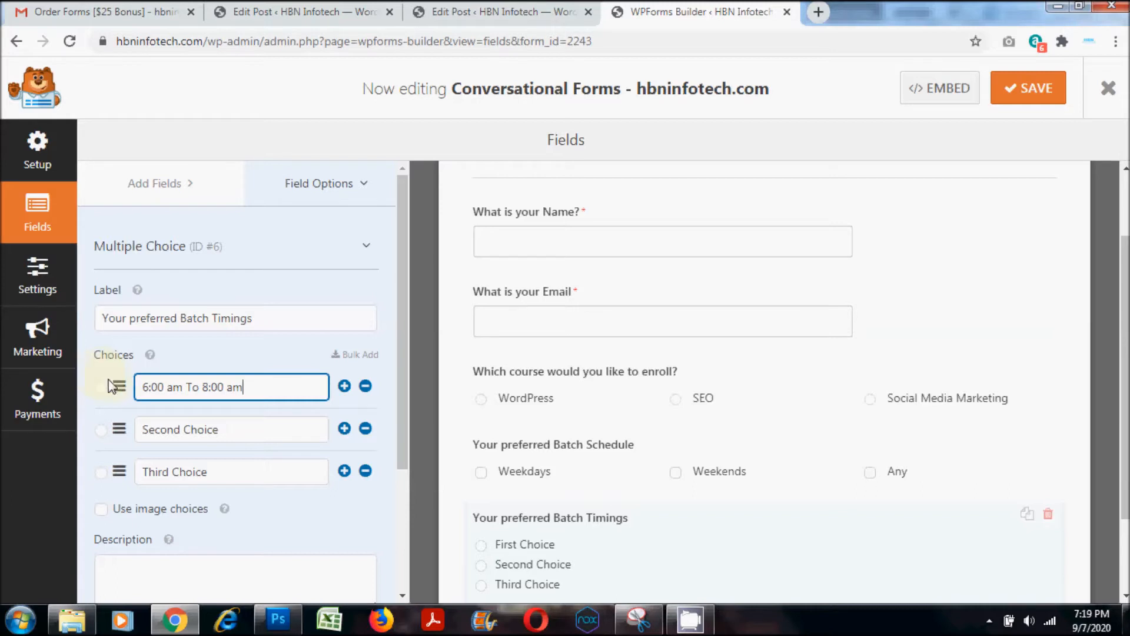
left_click_drag(228, 432, 113, 429)
type("8")
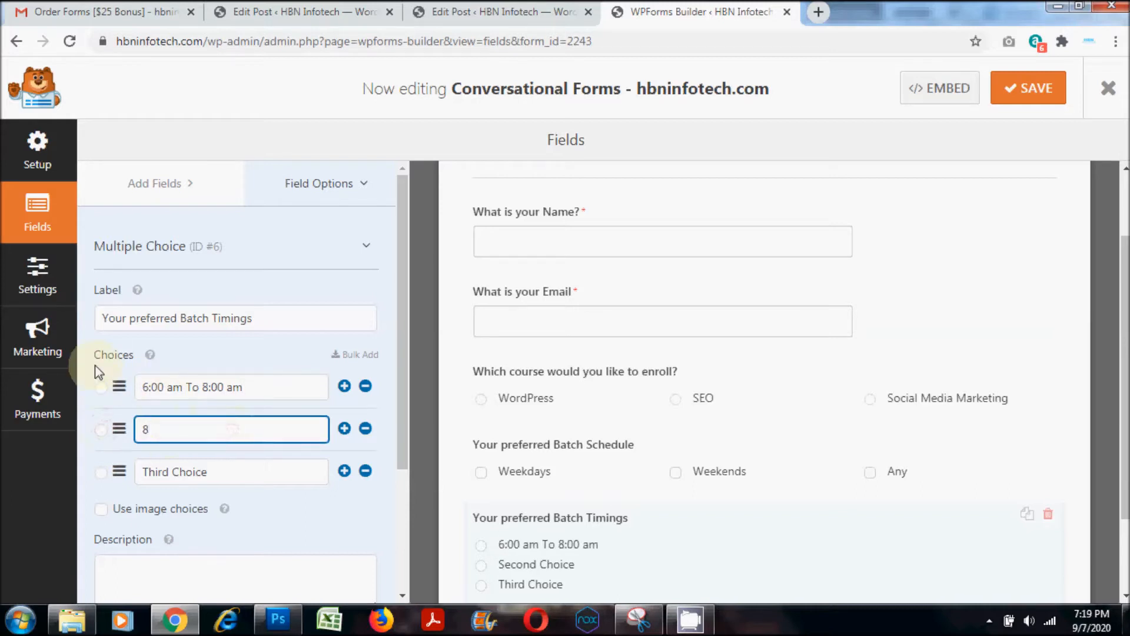
type(":00 am To 10:00 am")
- Copy the second batch timing into the third choice and change it to "10:00 am To 12:00 pm"
left_click_drag(252, 420, 91, 423)
key("ctrl+c")
left_click_drag(246, 475, 118, 470)
key("ctrl+v")
scroll(295, 457, "down", 1)
type("10")
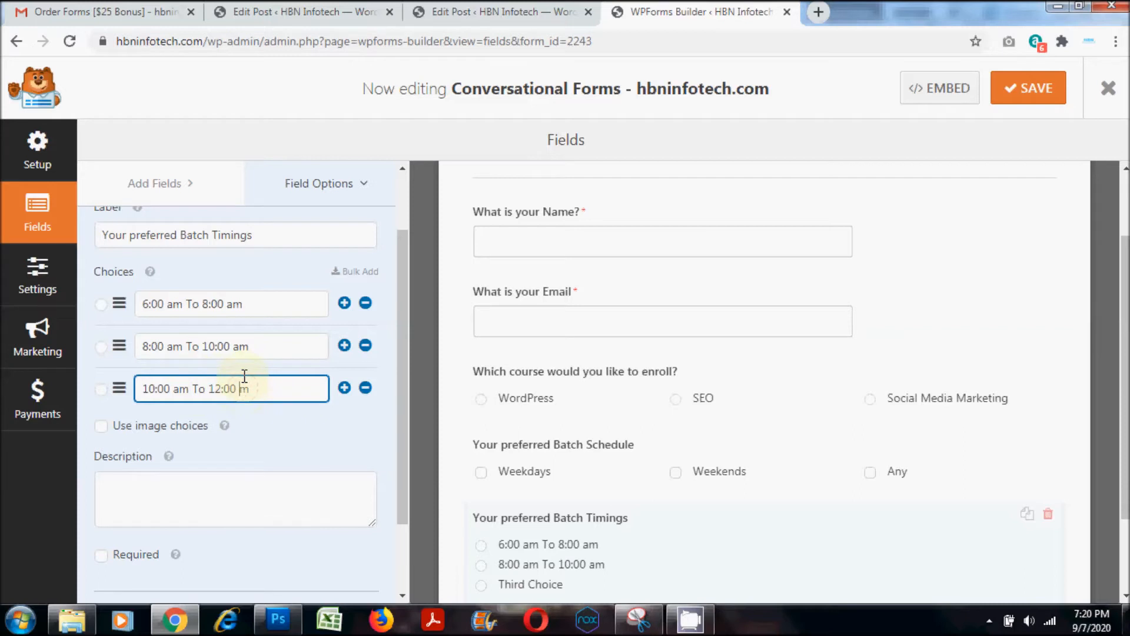
- Add a fourth batch timing choice reading "12:00 pm To 2:00 pm", based on the copied time range
left_click(345, 388)
left_click(218, 431)
key("ctrl+v")
double_click(147, 430)
type("12")
left_click(180, 431)
key("BackSpace")
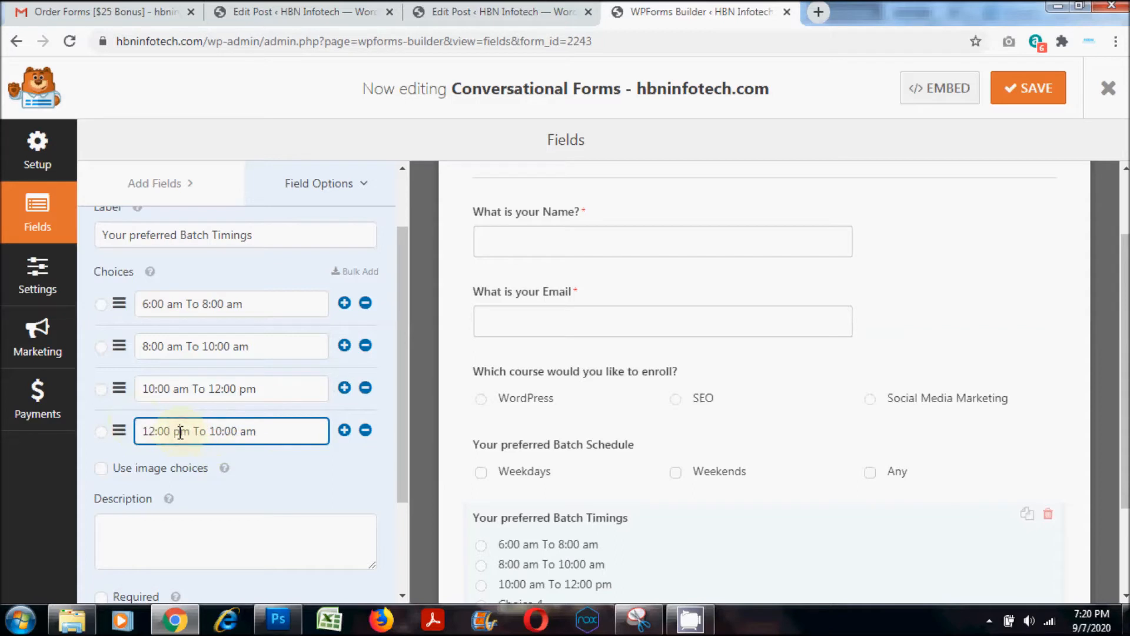
type("p")
type("2")
- Add a fifth batch timing choice from a copy of the fourth one and change it to "2:00 pm To 4:00 pm"
left_click(344, 430)
left_click(218, 475)
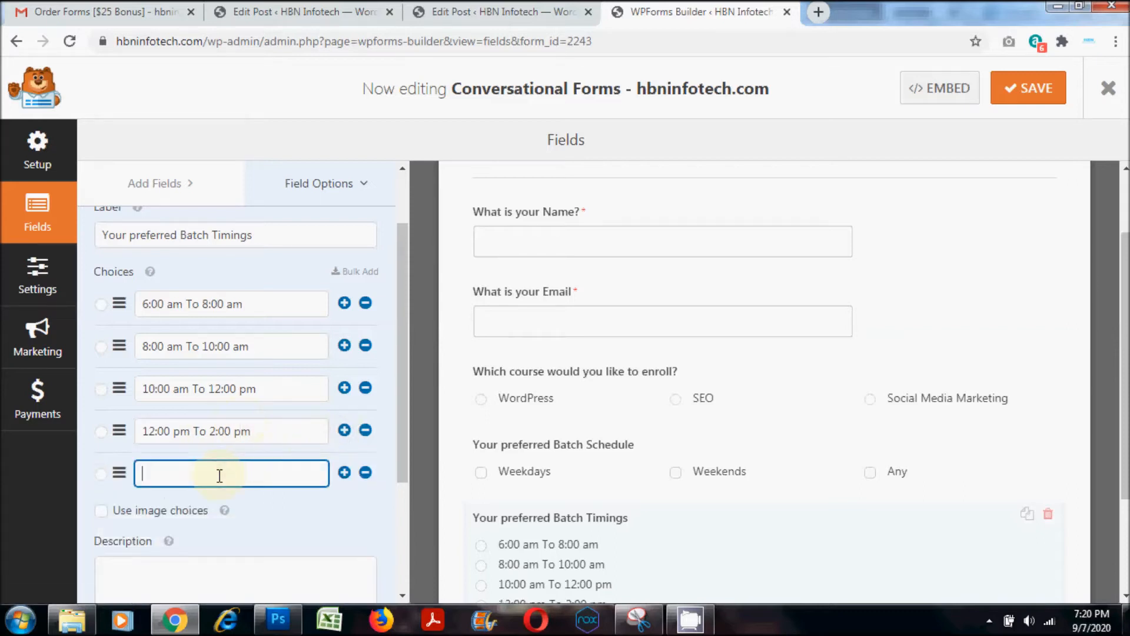
key("ctrl+v")
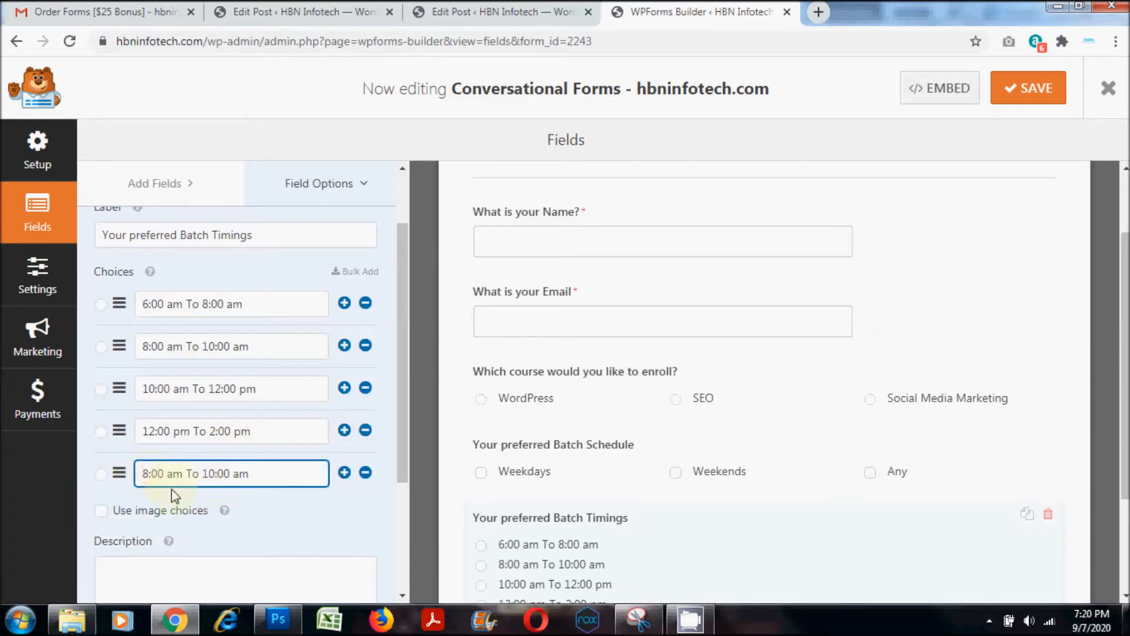
left_click_drag(261, 432, 44, 434)
key("ctrl+c")
left_click_drag(259, 474, 113, 471)
key("ctrl+v")
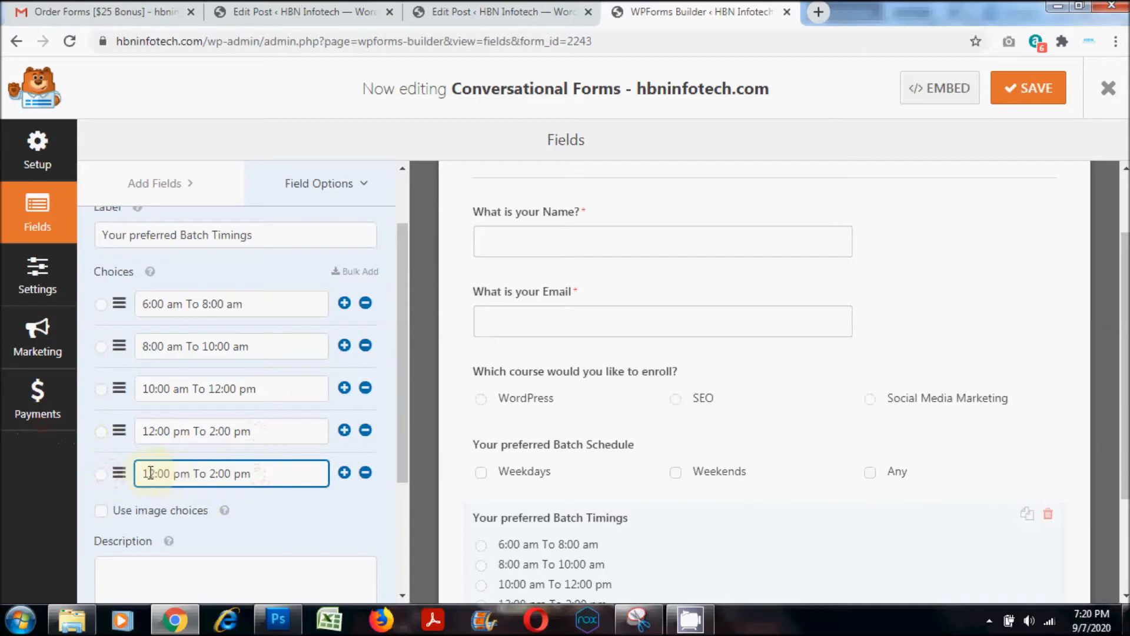
left_click(150, 473)
key("BackSpace")
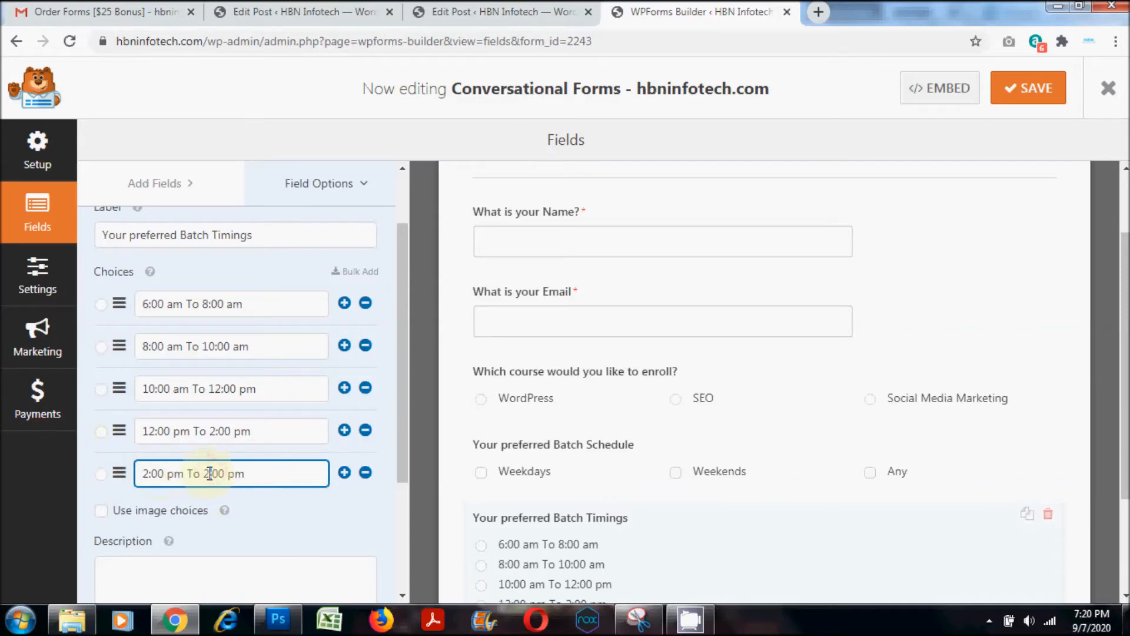
key("BackSpace")
type("4")
- Add a sixth batch timing choice from the copied time range and change it to "4:00 pm To 6:00 pm"
left_click(345, 474)
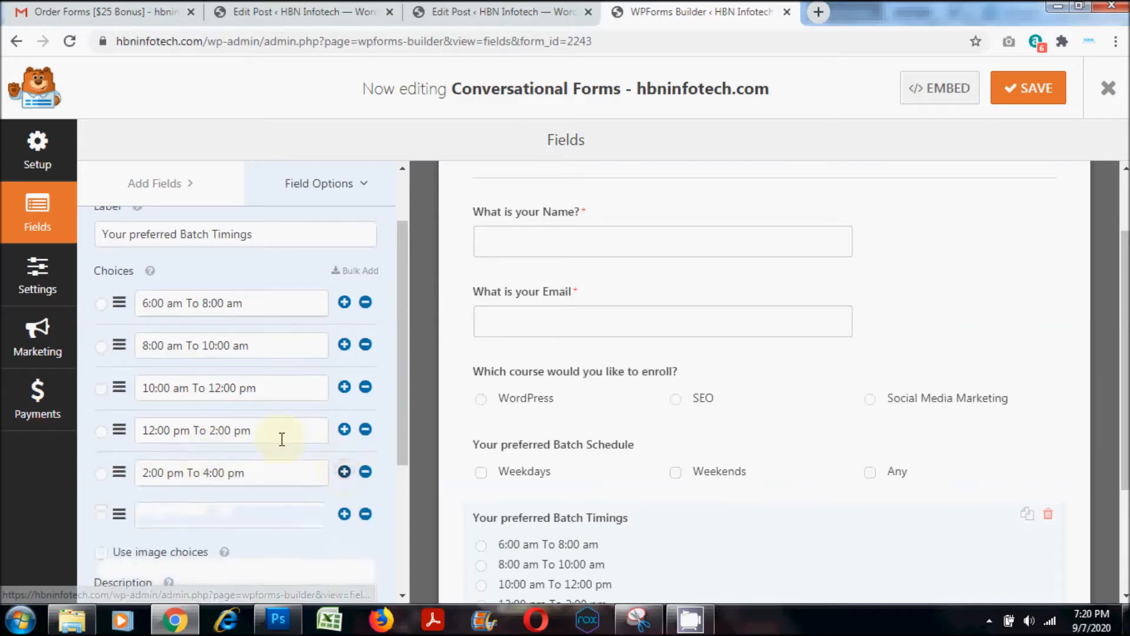
scroll(253, 433, "down", 1)
left_click(204, 422)
key("ctrl+v")
left_click_drag(156, 432, 142, 433)
type("4")
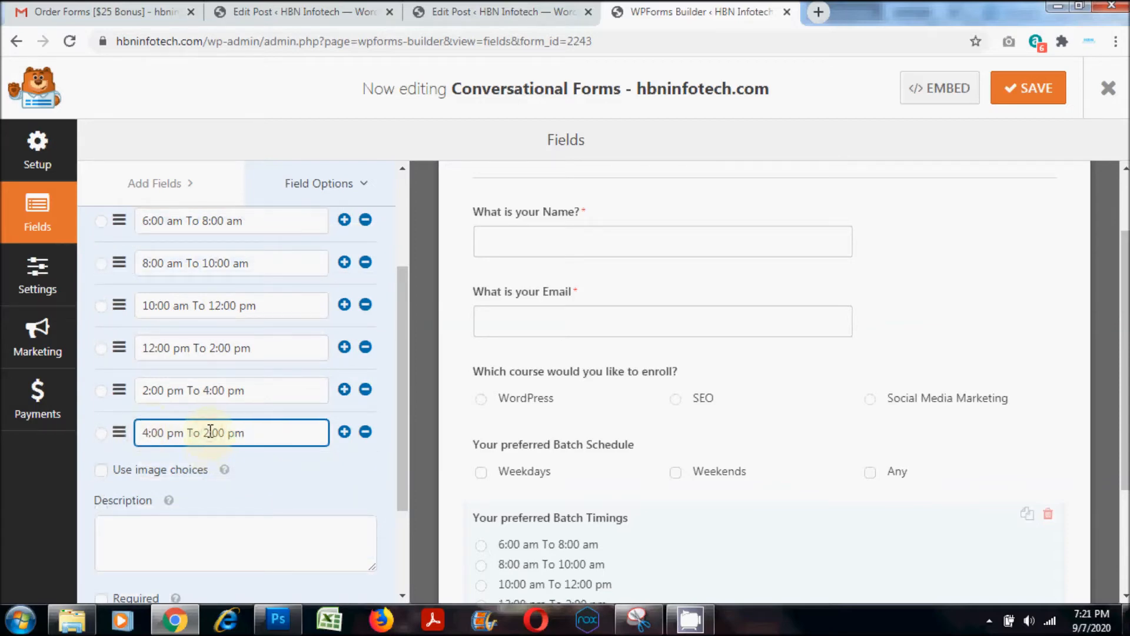
- Add a seventh batch timing choice from the copied time range and change it to "6:00 pm To 8:00 pm"
left_click(345, 431)
scroll(228, 343, "down", 3)
left_click(216, 312)
key("ctrl+v")
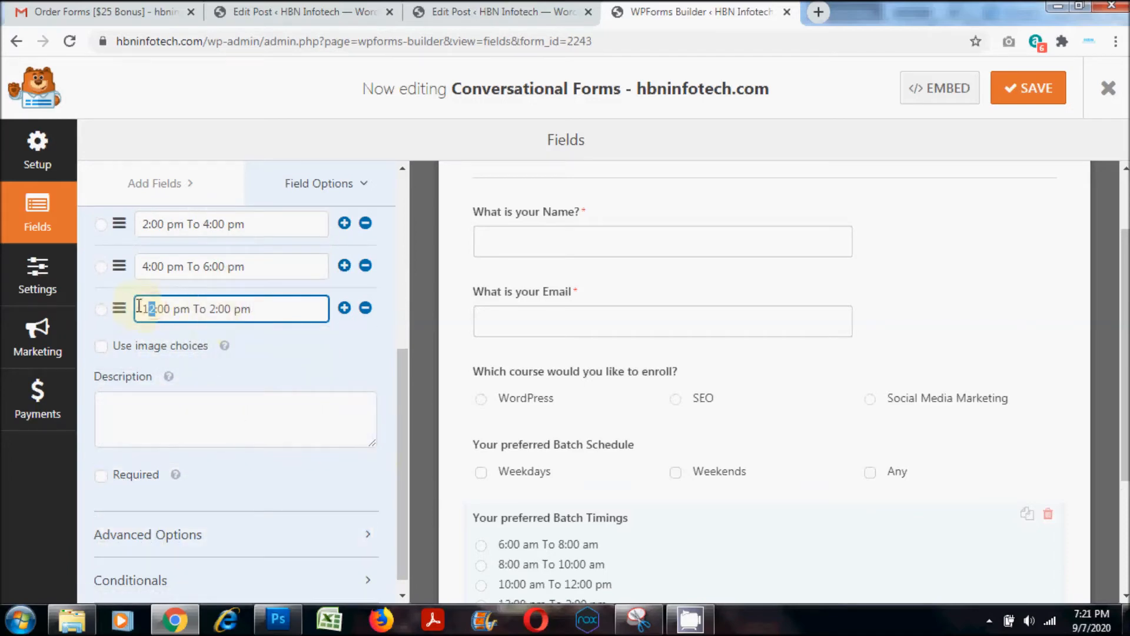
type("6")
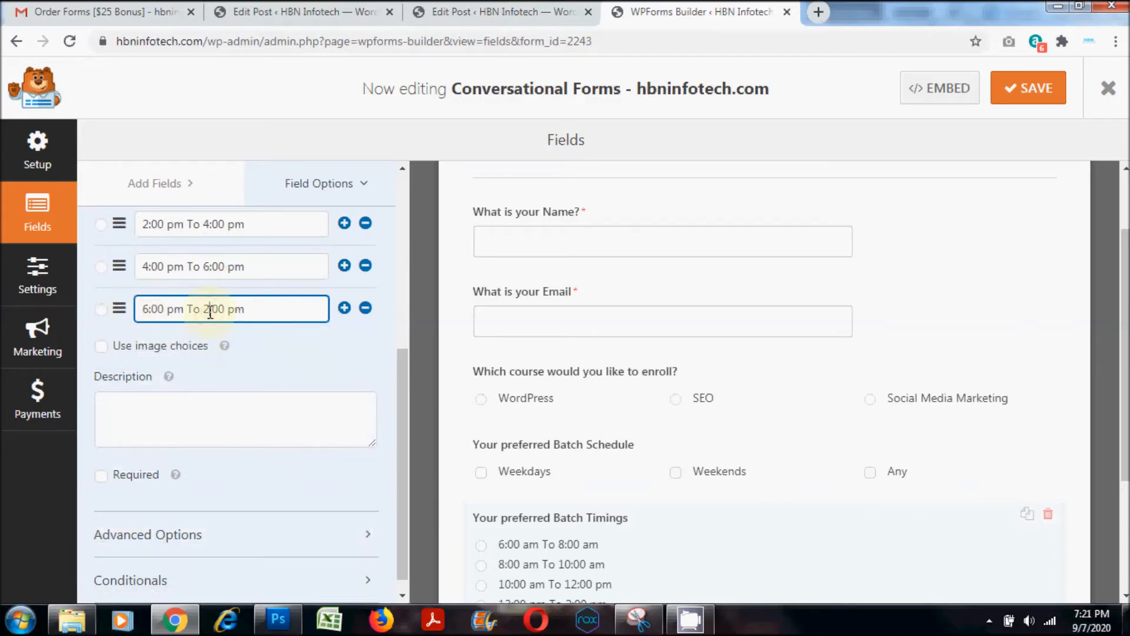
- Add an eighth batch timing choice from the copied time range and change it to "8:00 pm To 10:00 pm"
left_click(344, 307)
left_click(141, 350)
key("ctrl+v")
double_click(153, 350)
type("8")
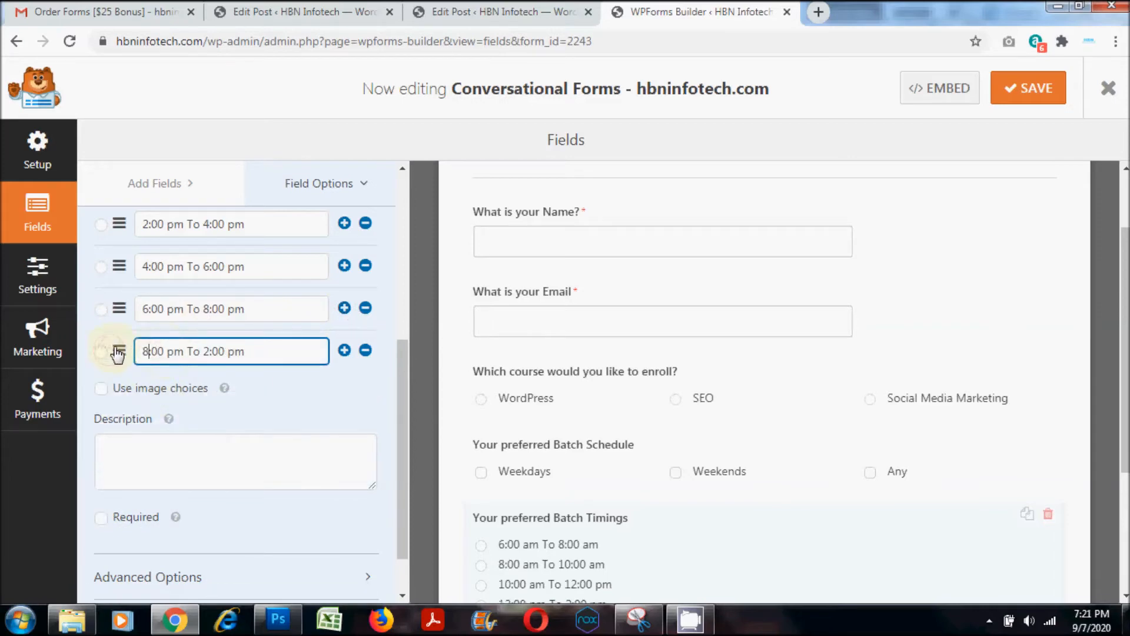
double_click(208, 351)
type("10")
- Set the choice layout of the batch timings question to Three Columns in its advanced options
scroll(391, 422, "down", 1)
left_click(315, 521)
scroll(323, 476, "down", 4)
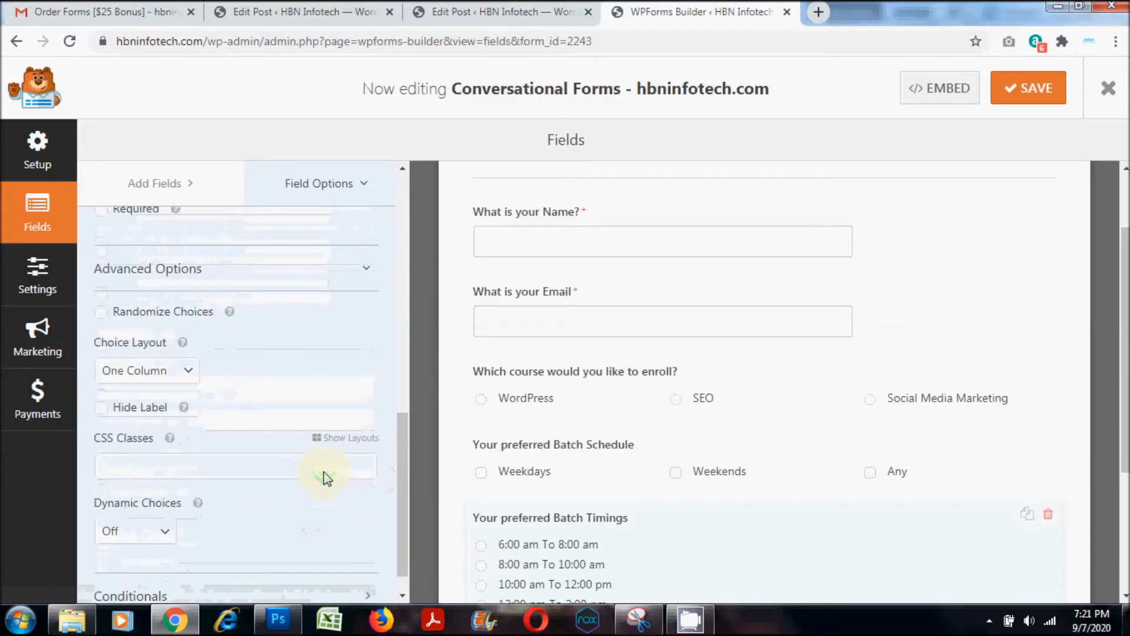
left_click(183, 375)
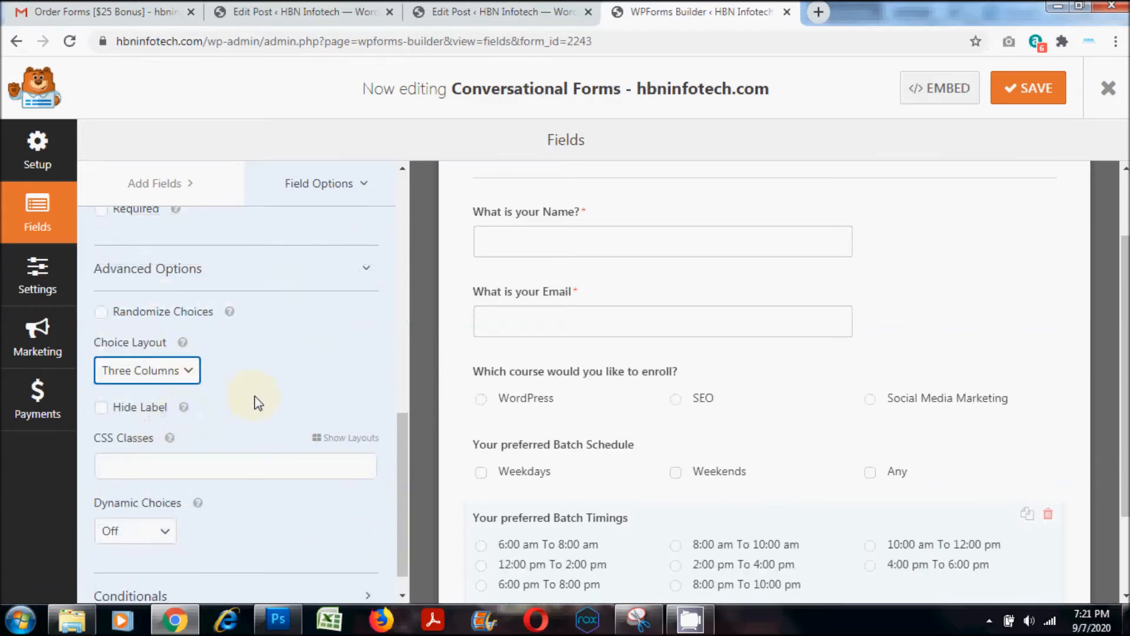
scroll(361, 371, "up", 10)
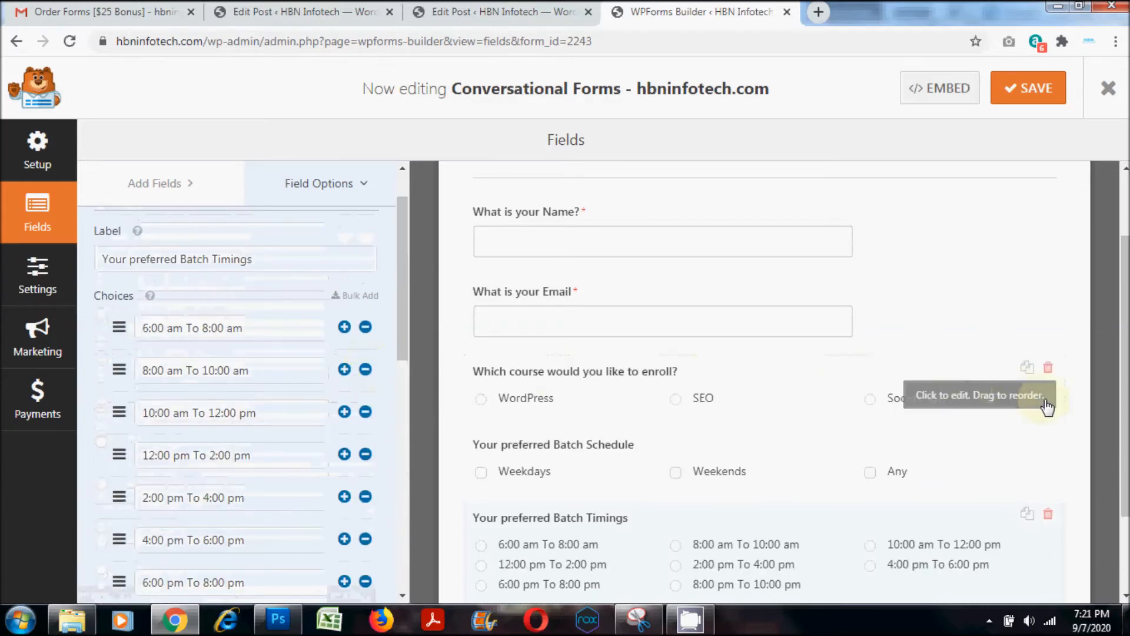
- Add another Multiple Choice field below the batch timings question and label it "When would you like to Enroll?"
scroll(1053, 494, "down", 2)
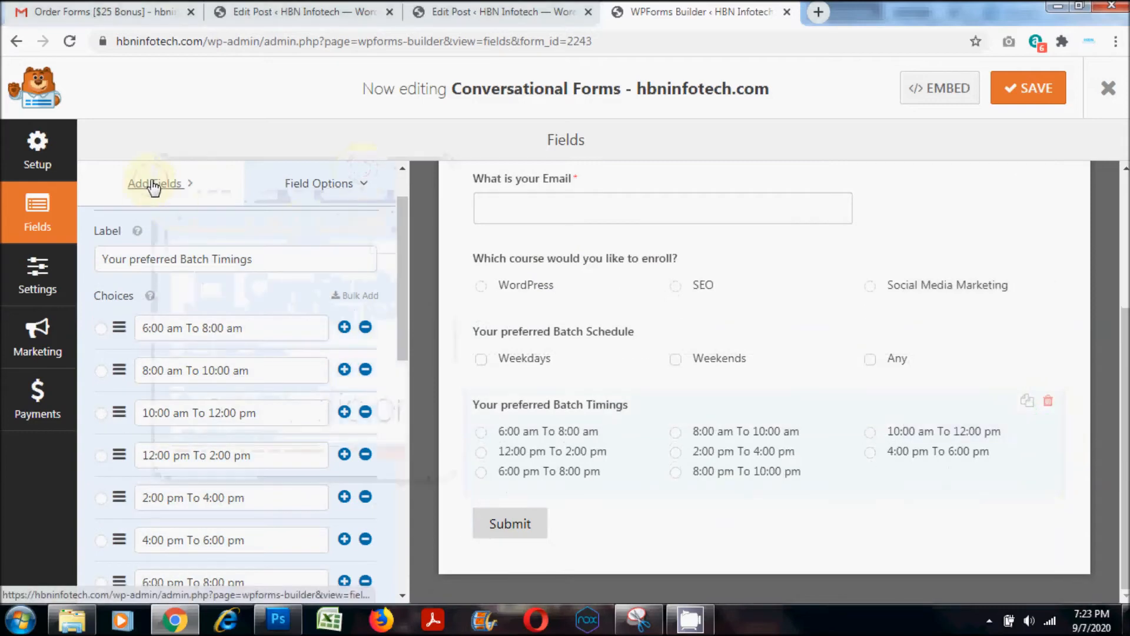
left_click(154, 183)
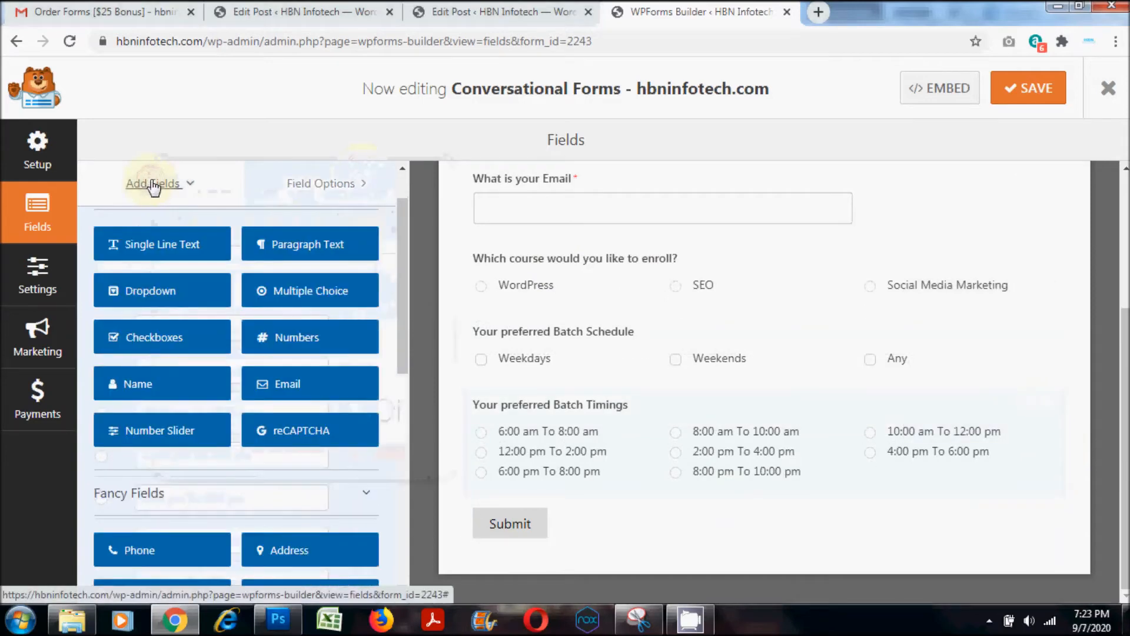
left_click_drag(285, 295, 529, 389)
left_click(518, 435)
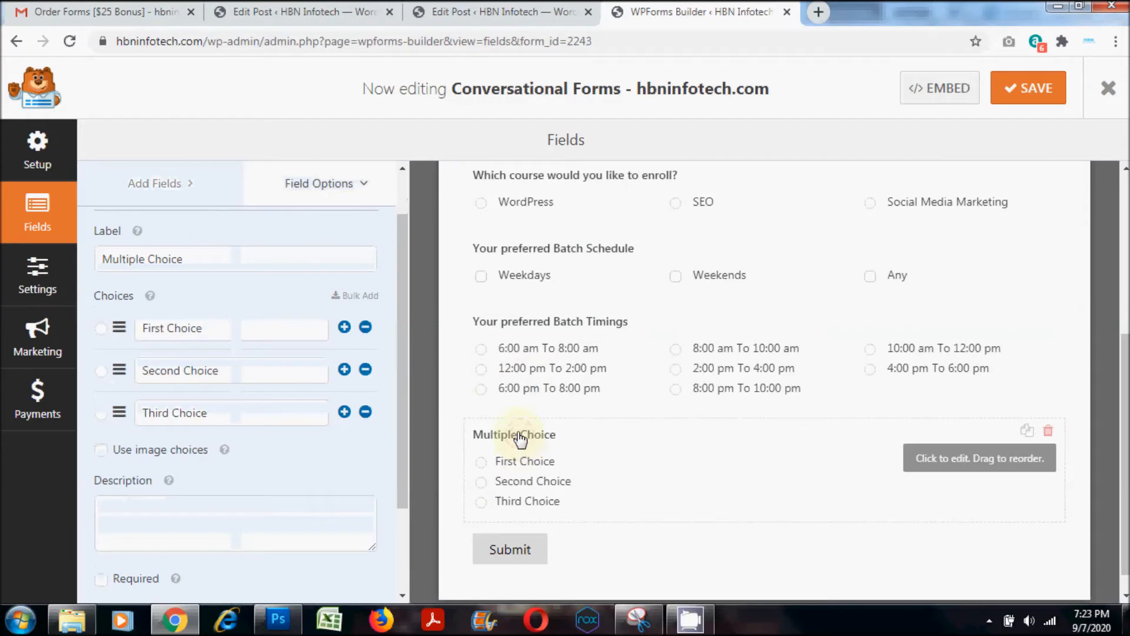
left_click_drag(186, 259, 61, 264)
type("When would you like to")
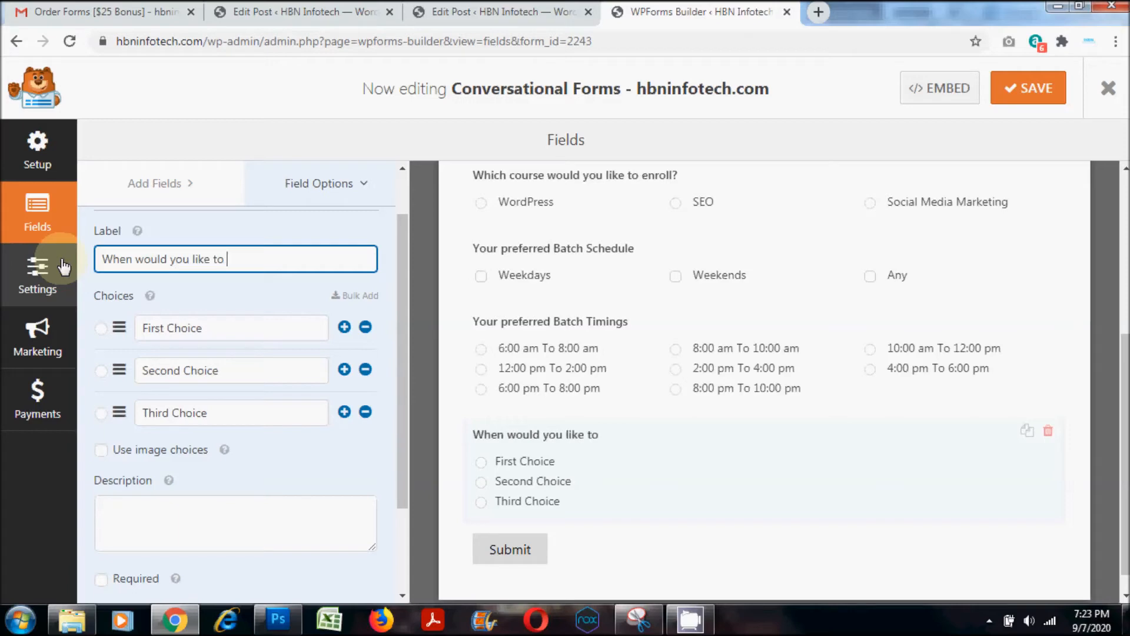
- Give the enrolment question four choices: Tomorrow, This month, Next month and Not sure
left_click_drag(216, 330, 61, 338)
type("Tomorrow")
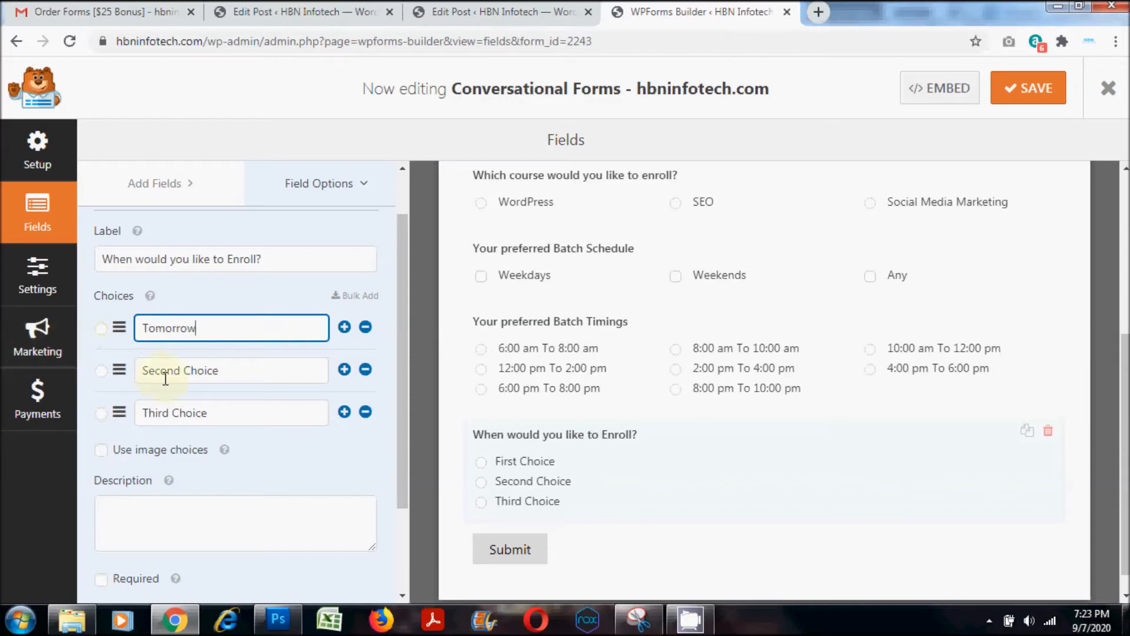
left_click_drag(241, 371, 27, 306)
type("This month")
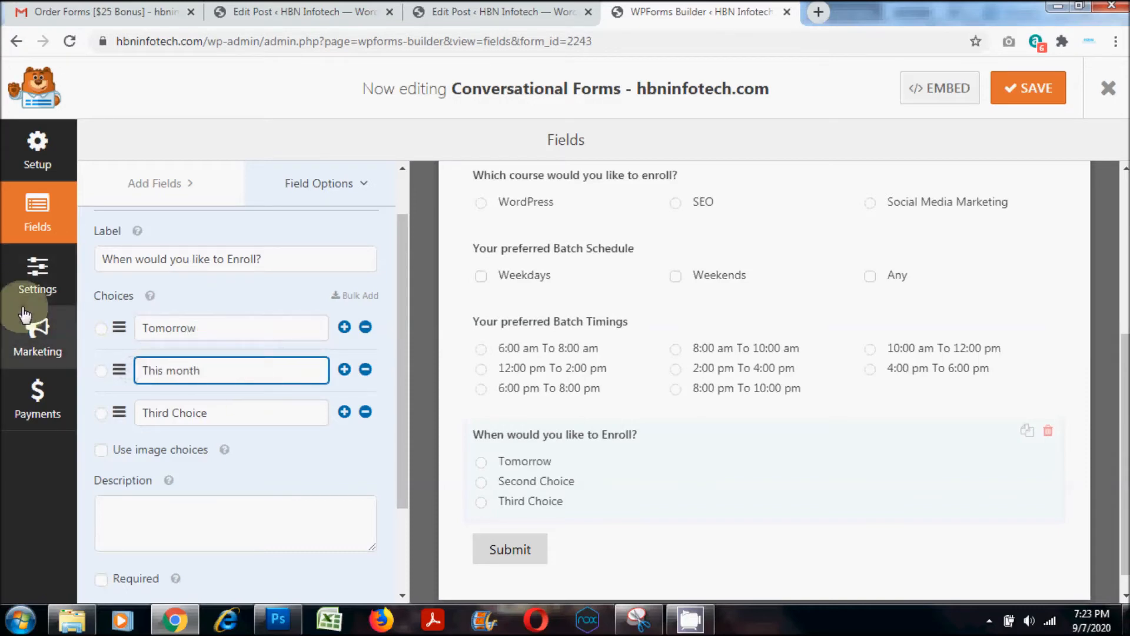
left_click_drag(222, 411, 93, 396)
type("Next month")
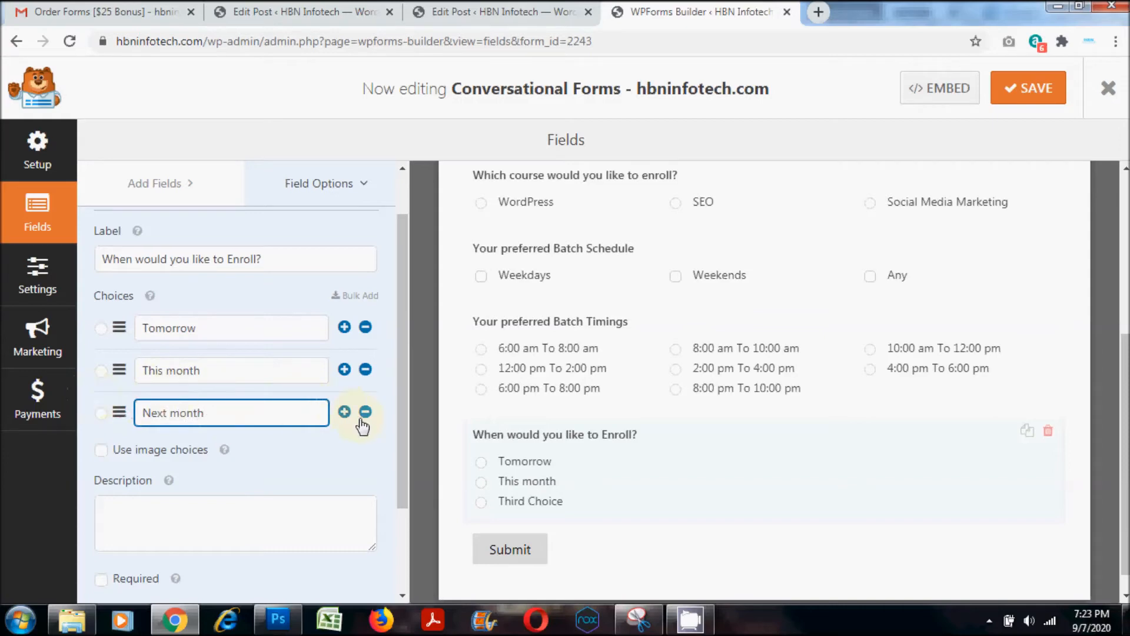
left_click(344, 411)
left_click(207, 453)
type("Not ")
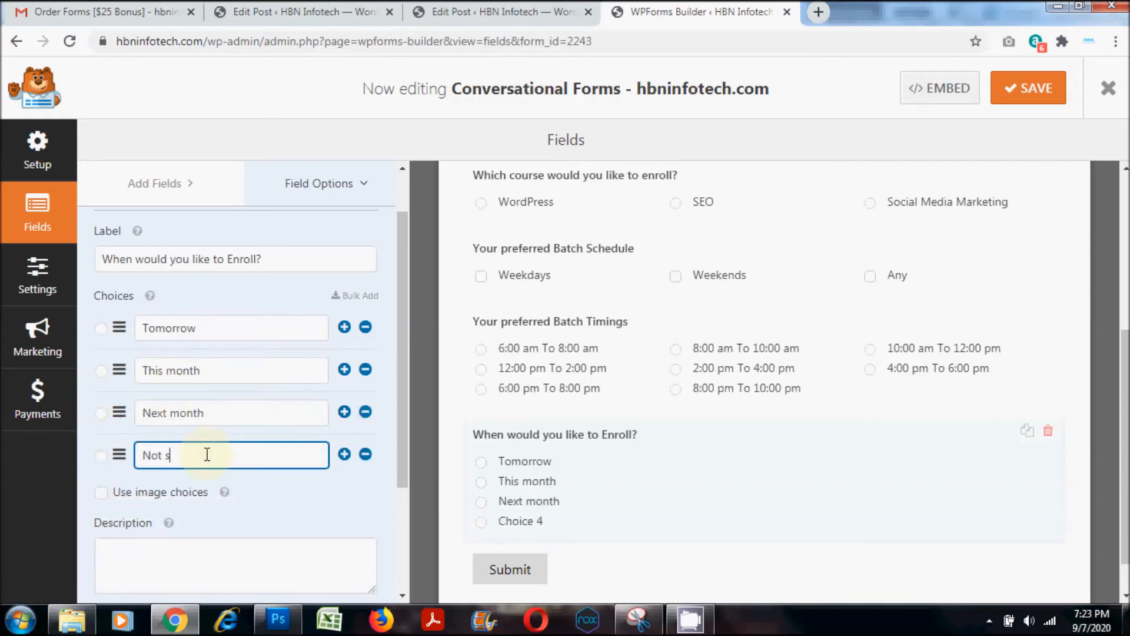
type("sure")
- Set the choice layout of the enrolment question to Three Columns in its advanced options
scroll(402, 401, "down", 3)
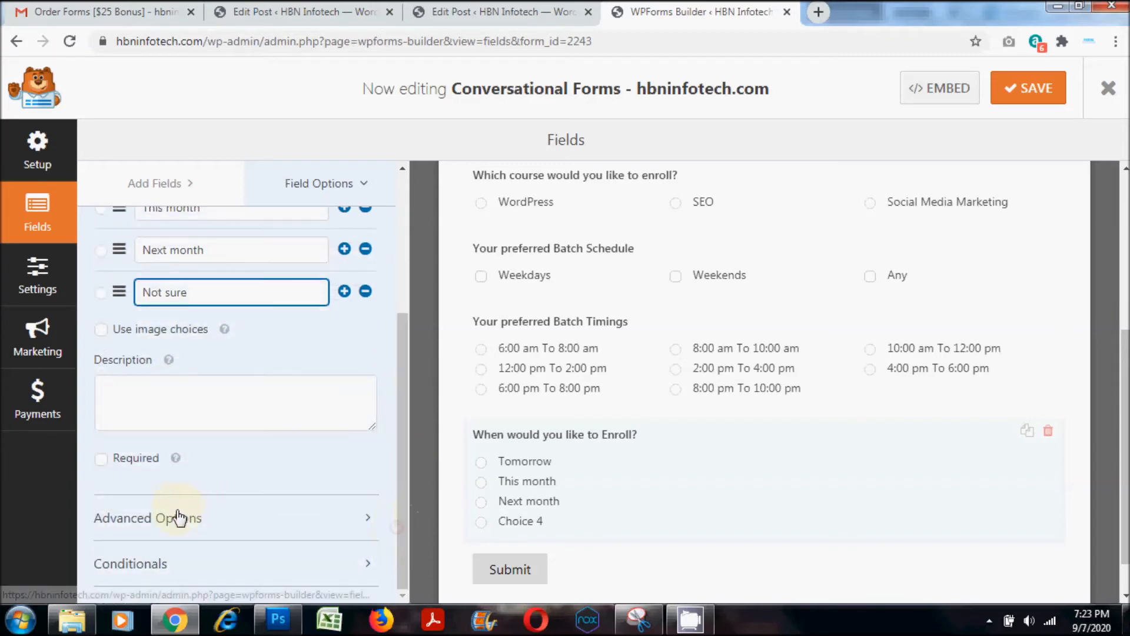
scroll(224, 482, "down", 3)
left_click(187, 454)
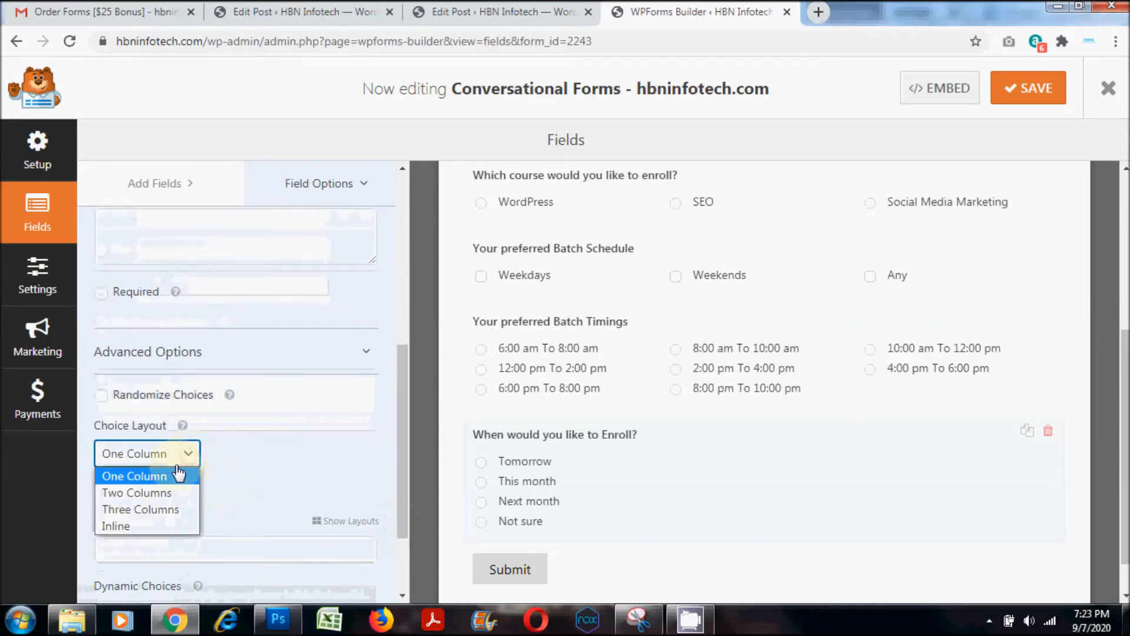
left_click(146, 507)
scroll(290, 442, "up", 6)
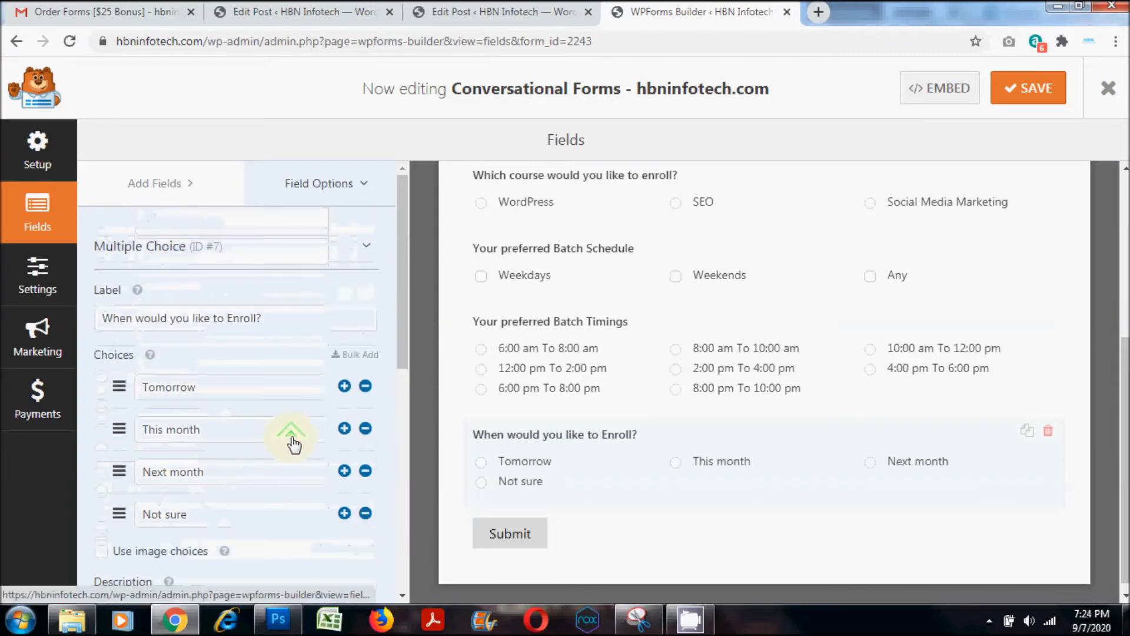
- Add a Paragraph Text field below the enrolment question and label it "Do you have anything else to say?", correcting the misspelled word
left_click(154, 183)
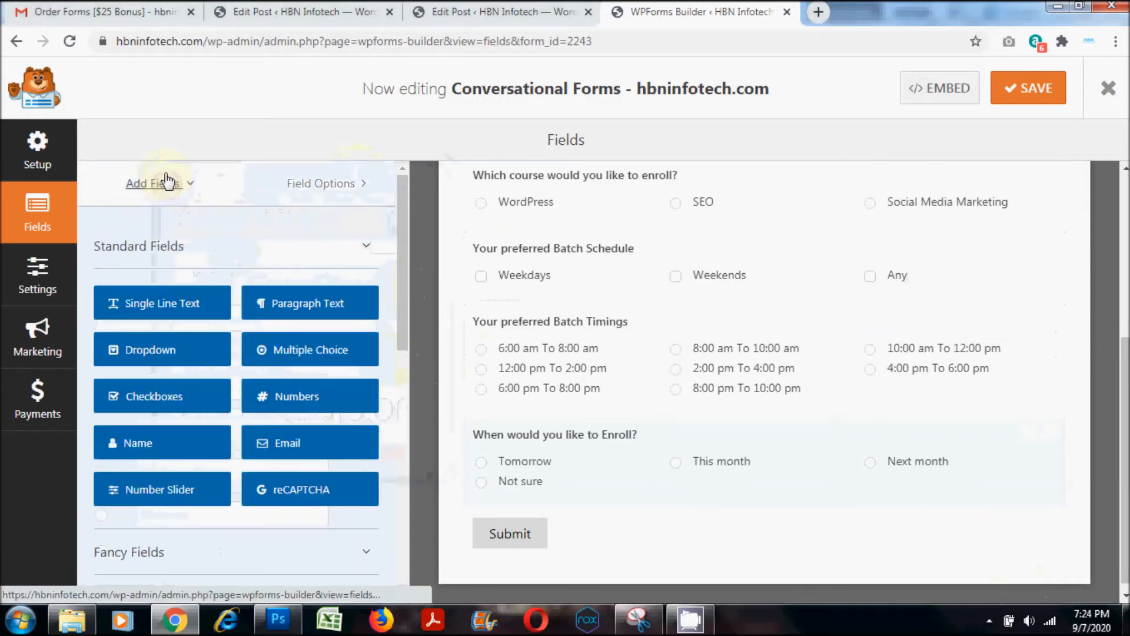
left_click_drag(271, 303, 518, 533)
triple_click(194, 319)
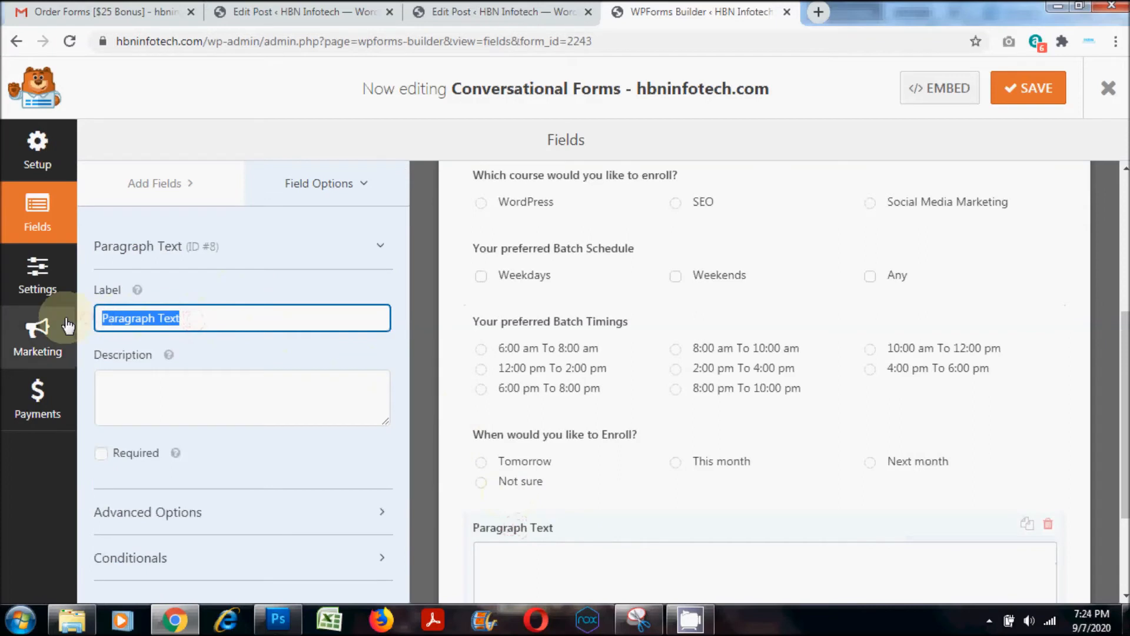
type("D")
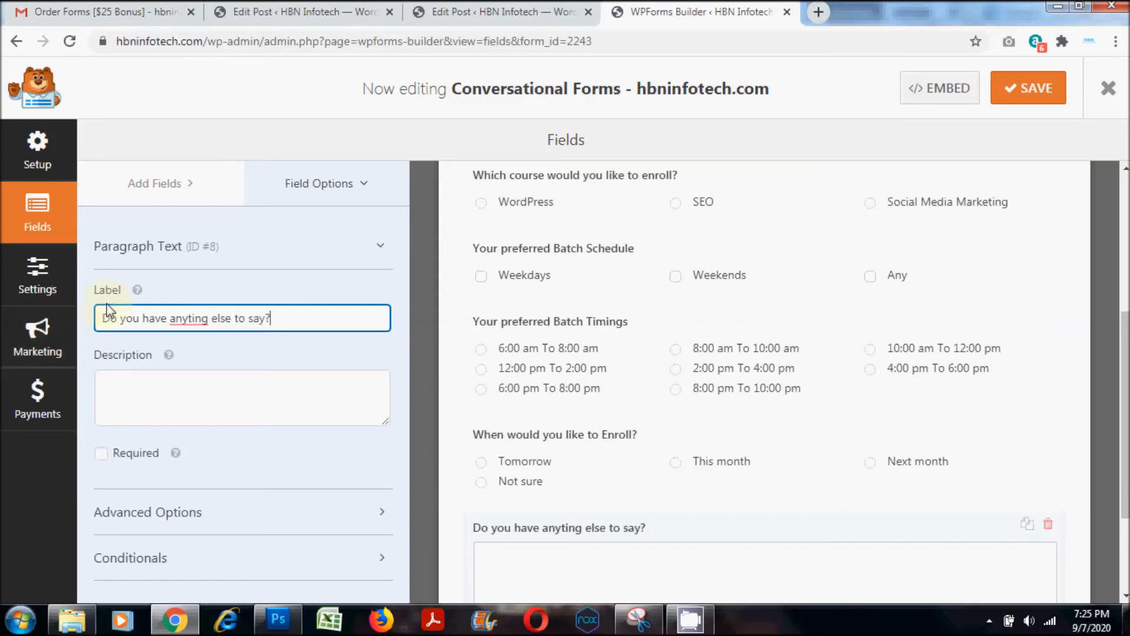
right_click(187, 318)
left_click(218, 336)
scroll(679, 408, "down", 2)
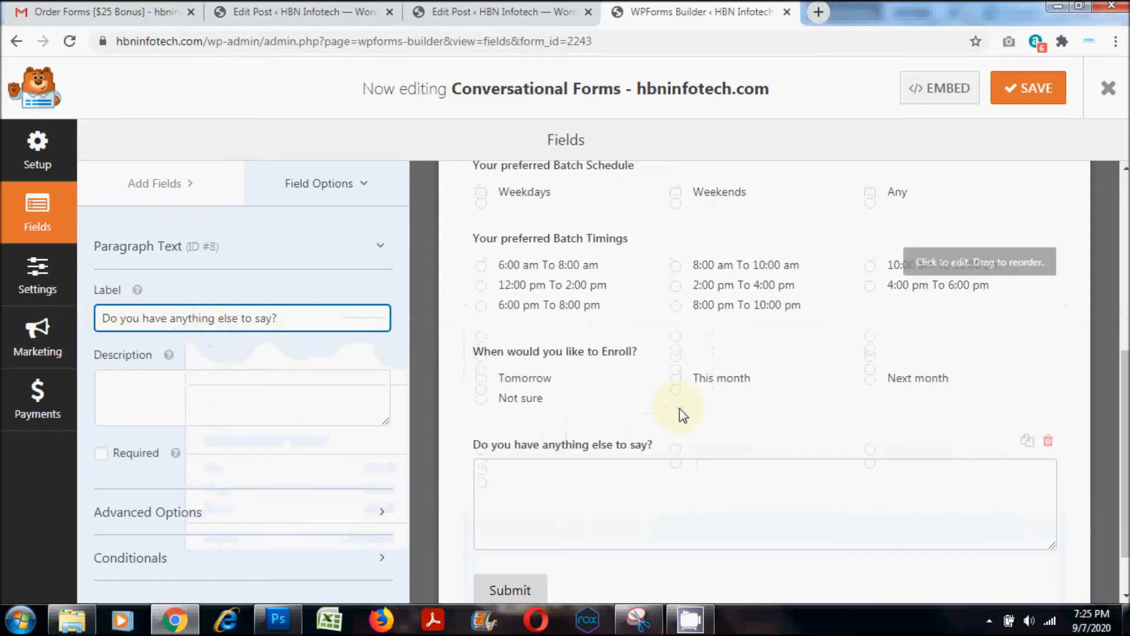
scroll(786, 484, "down", 1)
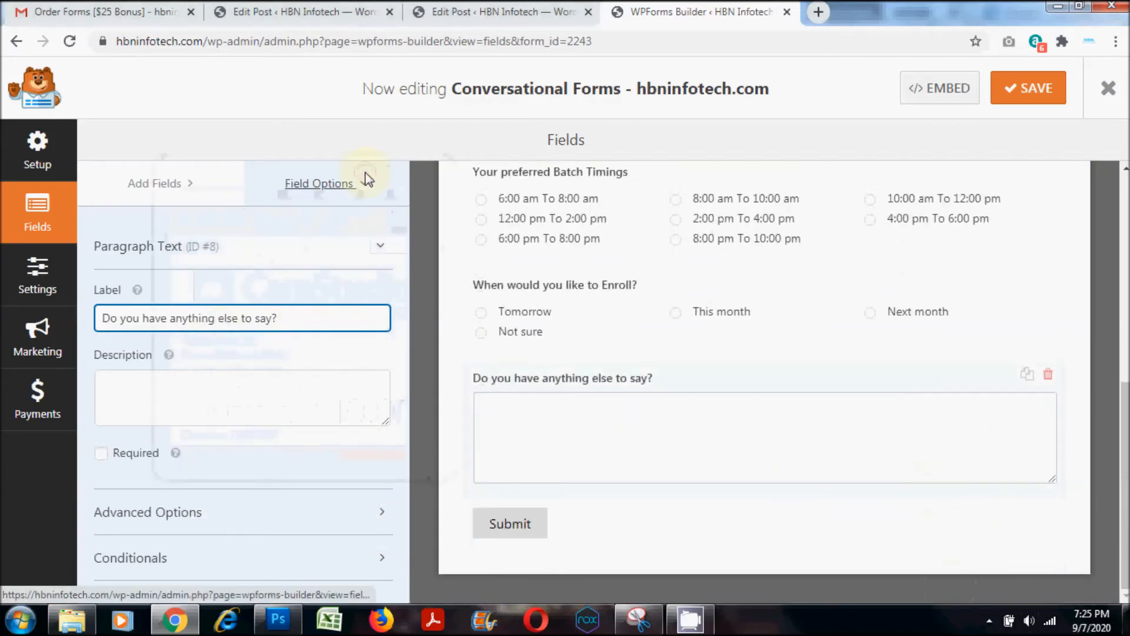
- Enable Conversational Form Mode in the form's settings and choose the purple colour scheme
left_click(35, 288)
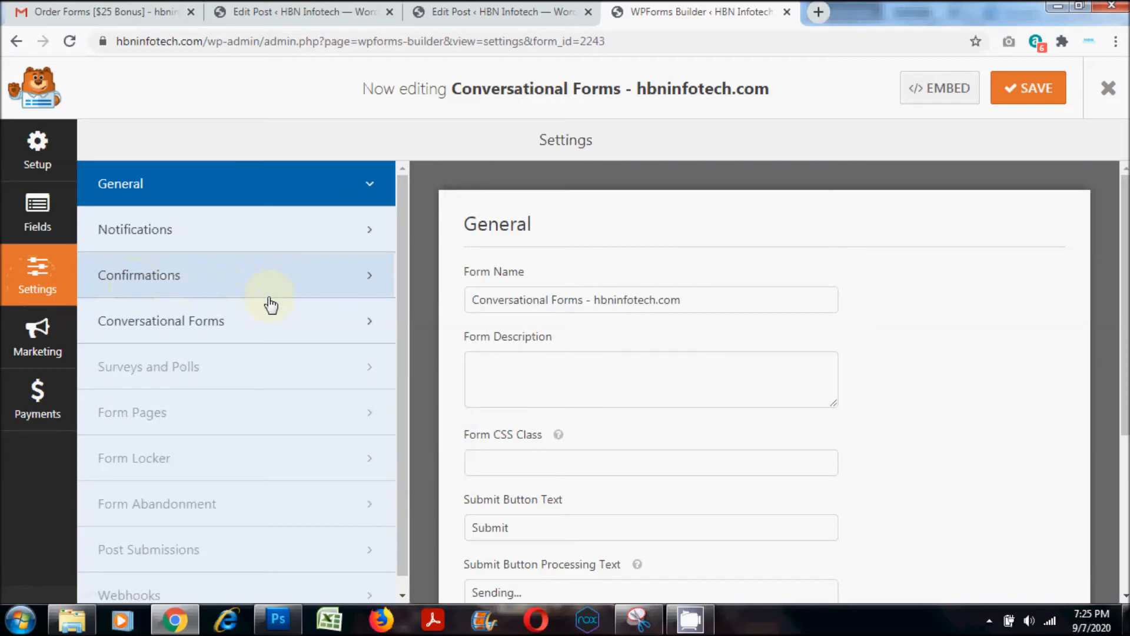
left_click(207, 326)
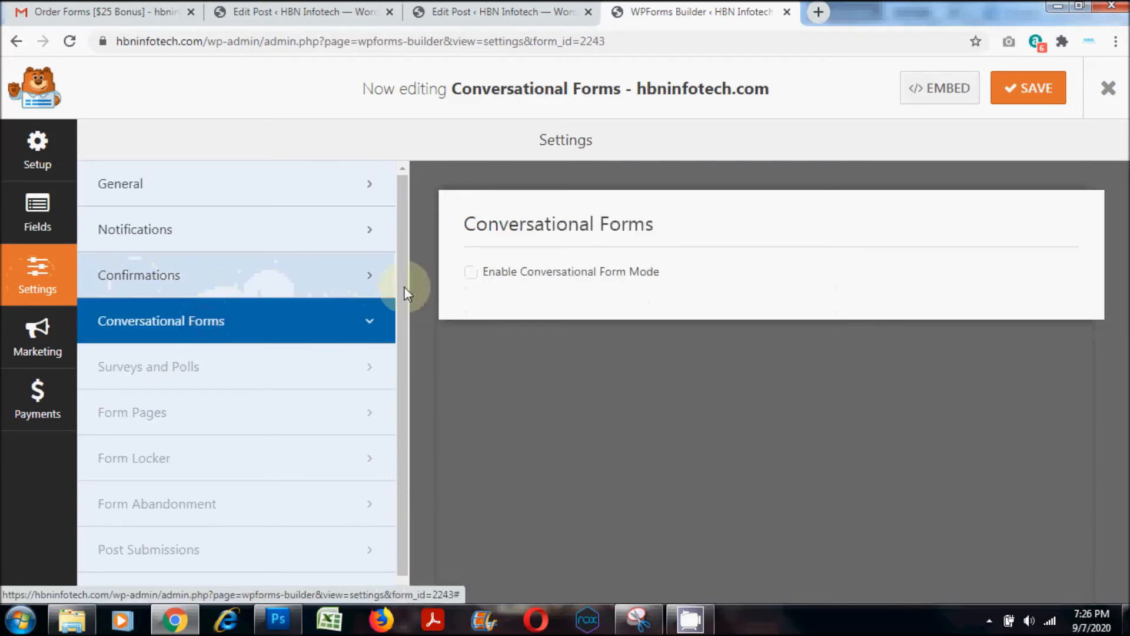
left_click(471, 273)
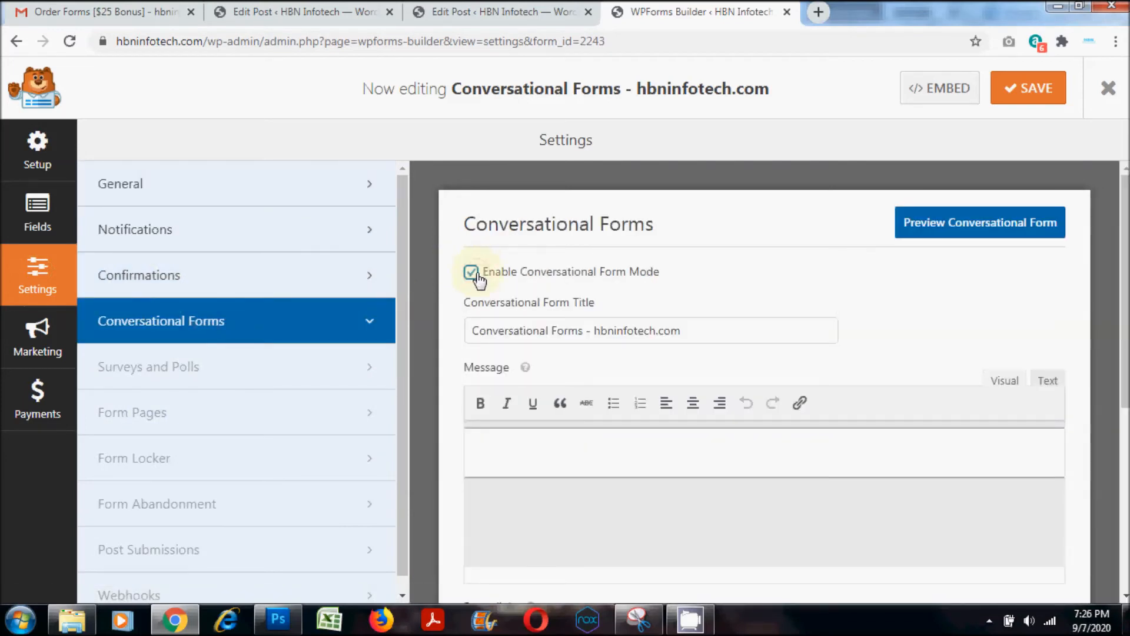
left_click_drag(1123, 252, 1101, 459)
left_click(766, 462)
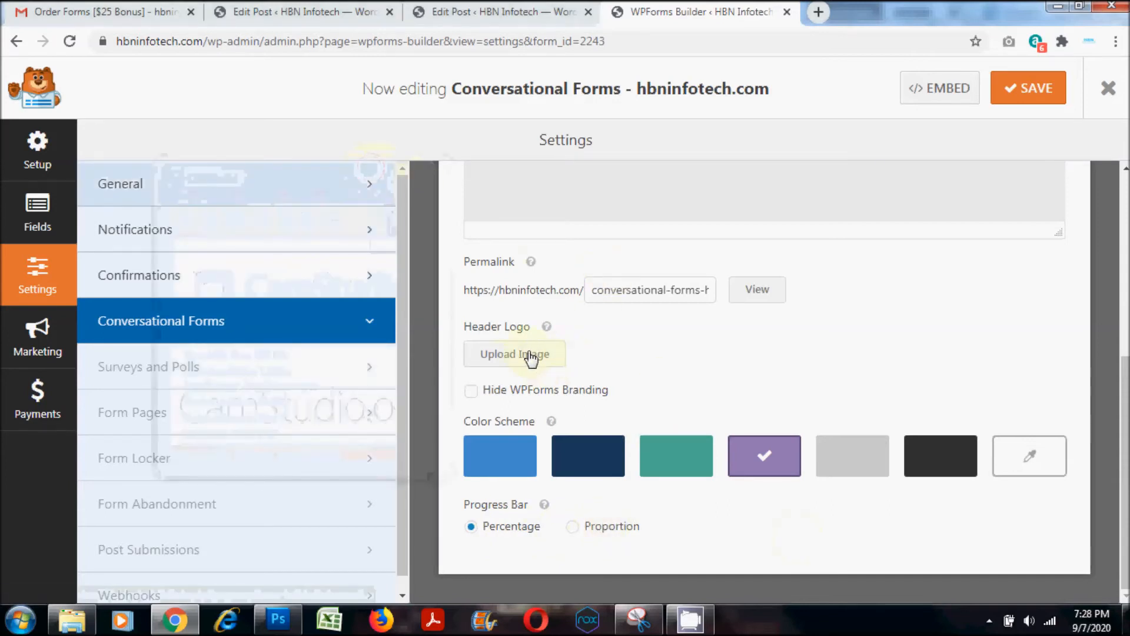
- Set the HBN Infotech logo from the media library as the form's header logo
left_click(548, 354)
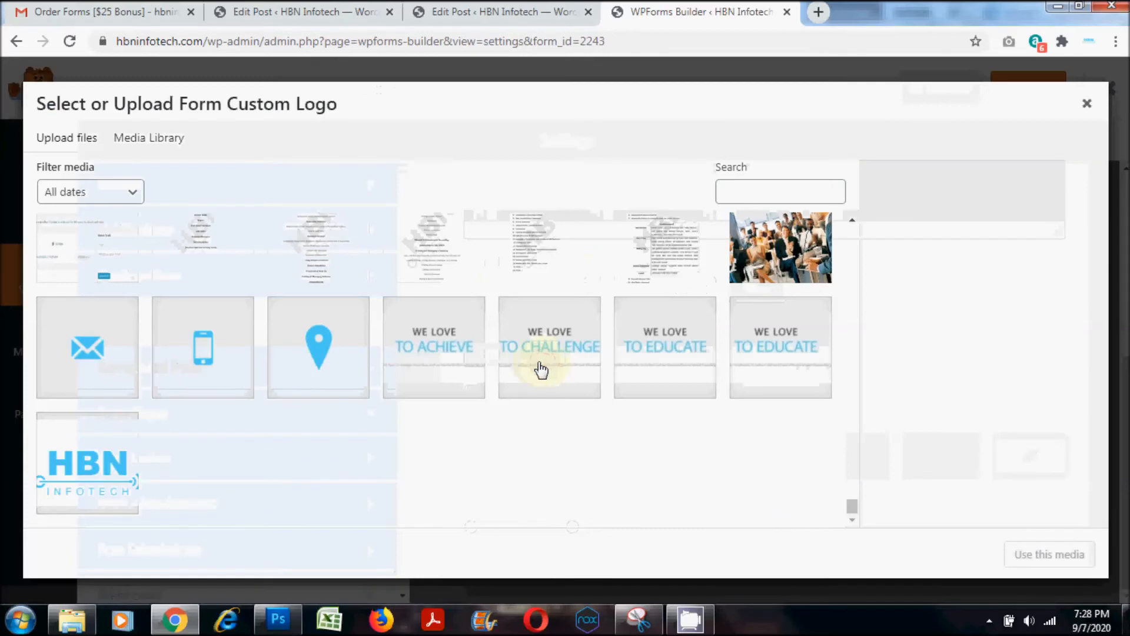
left_click(87, 465)
left_click(1049, 554)
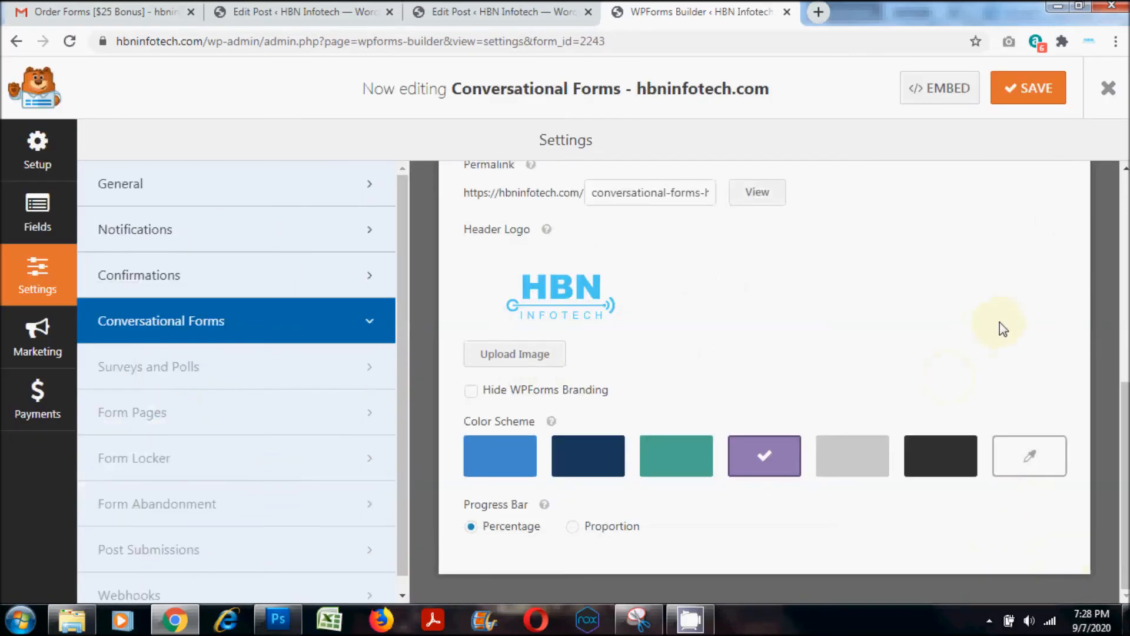
- Set the progress bar style to Percentage after trying Proportion, and save the form
left_click(537, 525)
left_click(612, 530)
left_click(504, 533)
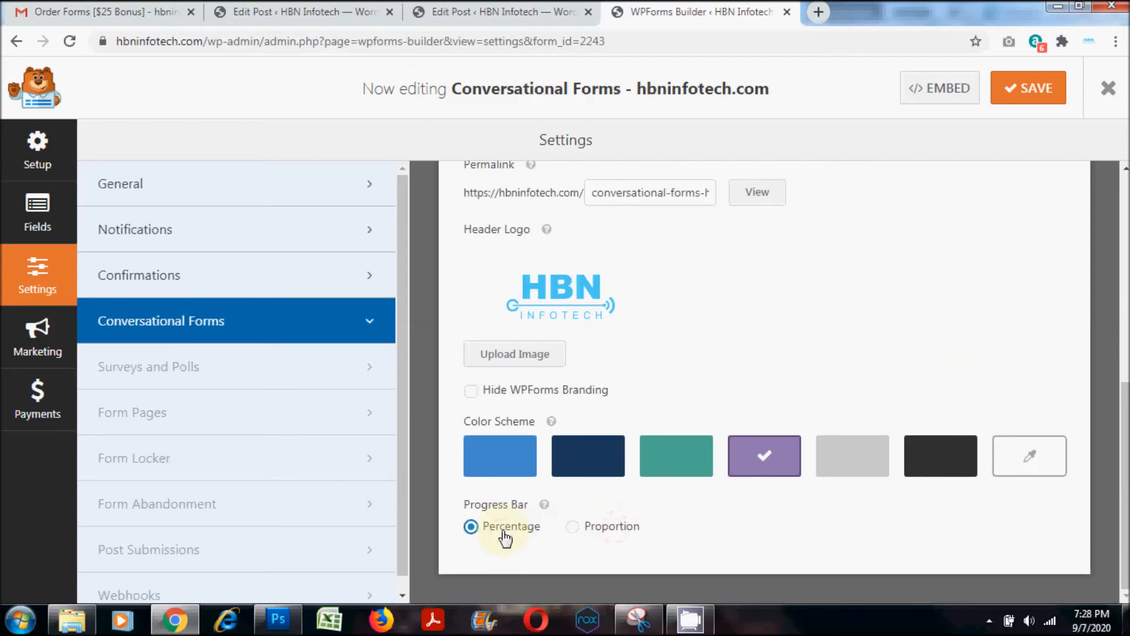
left_click(1029, 100)
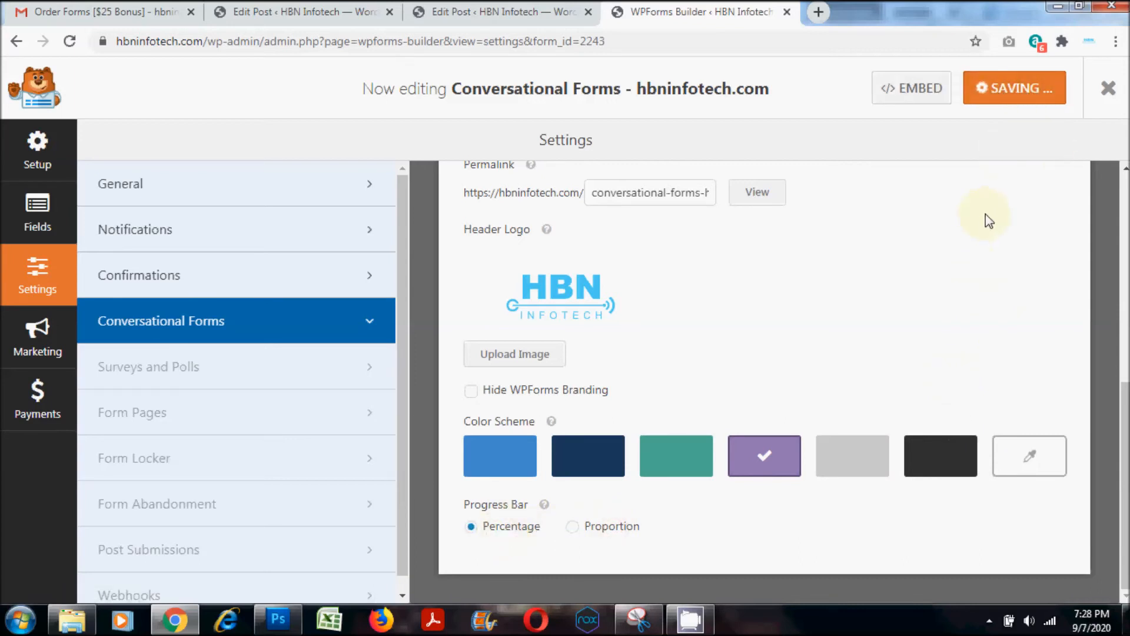
- Preview the conversational form and start filling it in
scroll(770, 302, "up", 8)
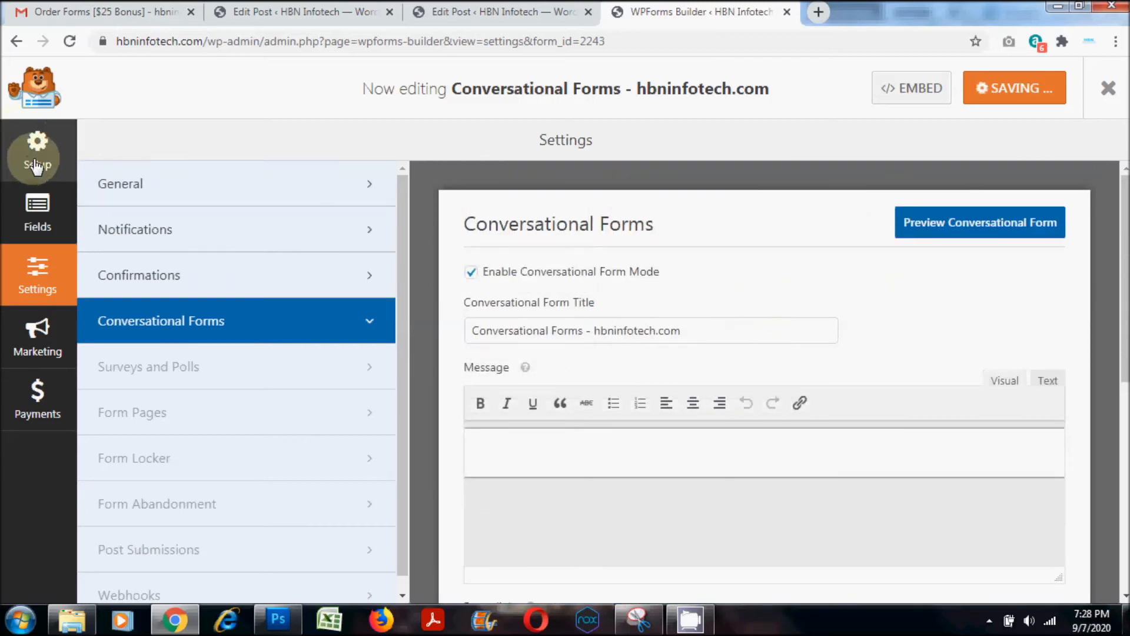
left_click(972, 233)
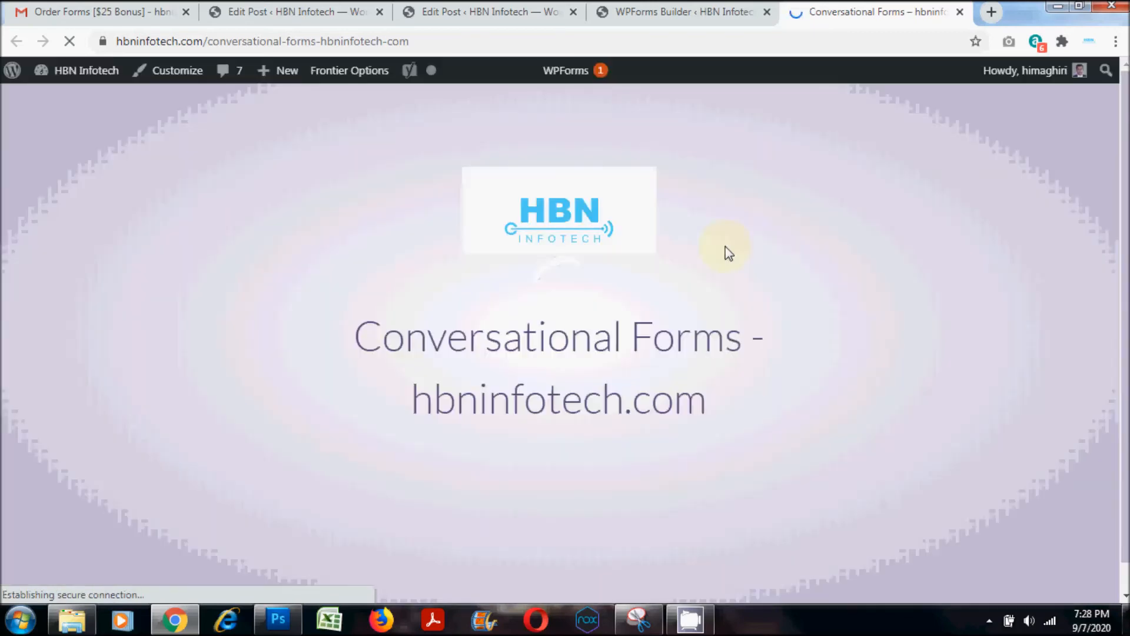
left_click(524, 504)
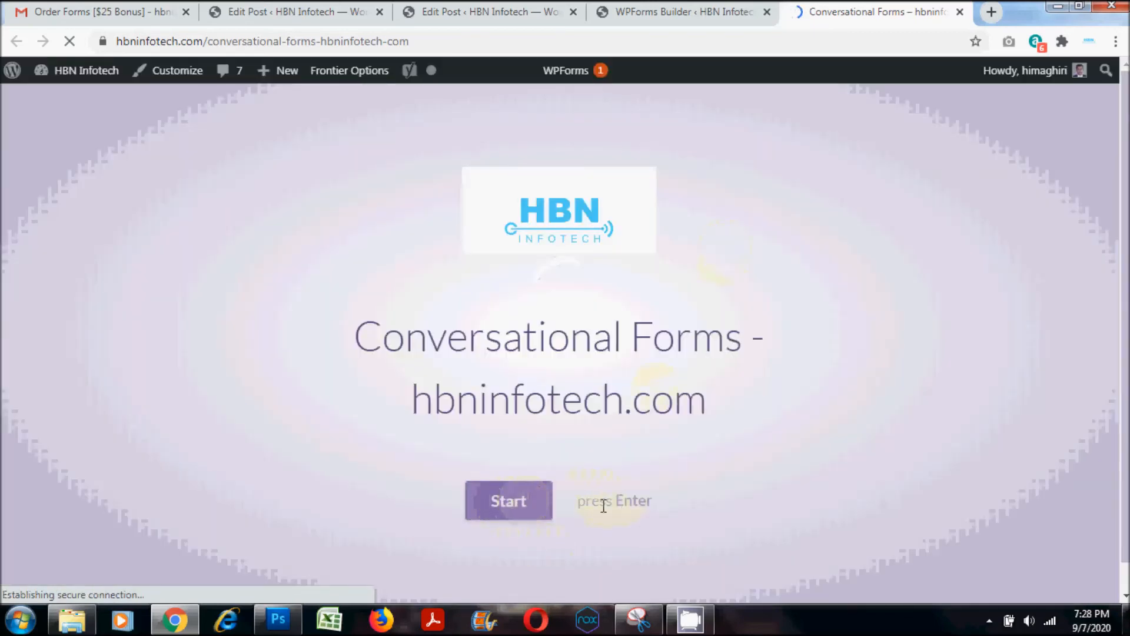
left_click(537, 513)
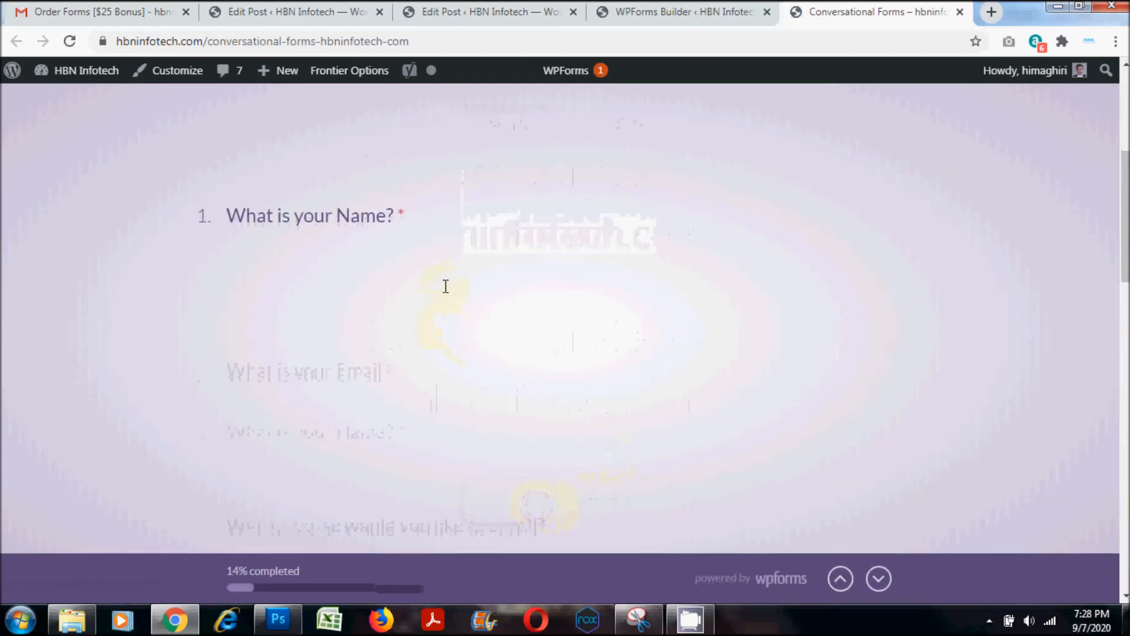
- Answer the name question with "hbninfotech.com" and enter the contact's e-mail in the email question
type("hbninfotech.com")
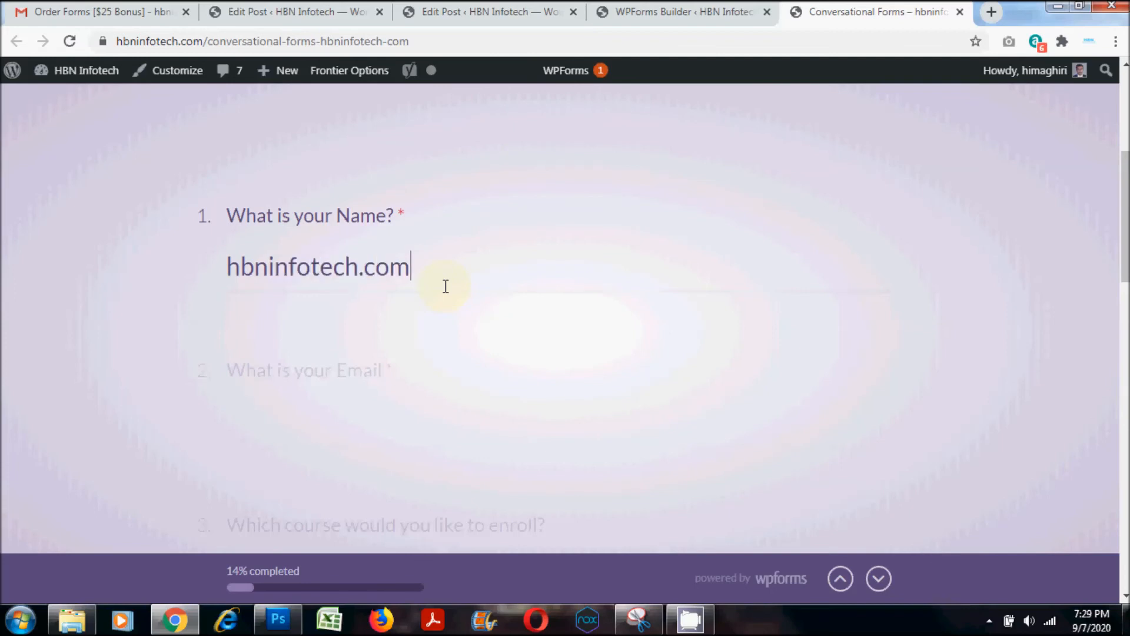
key("Return")
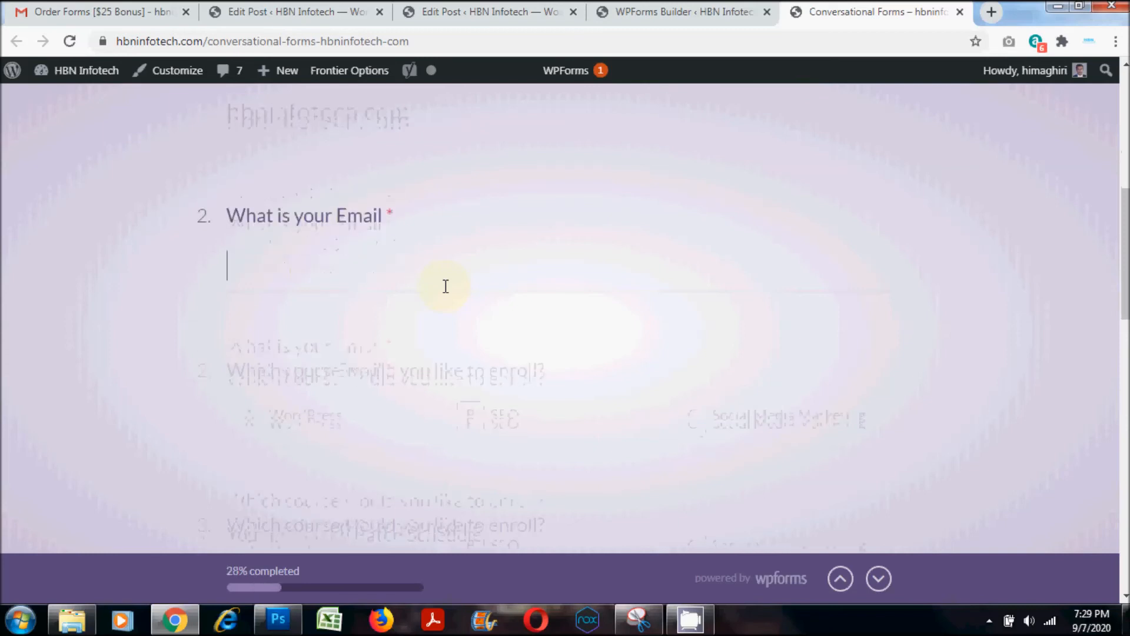
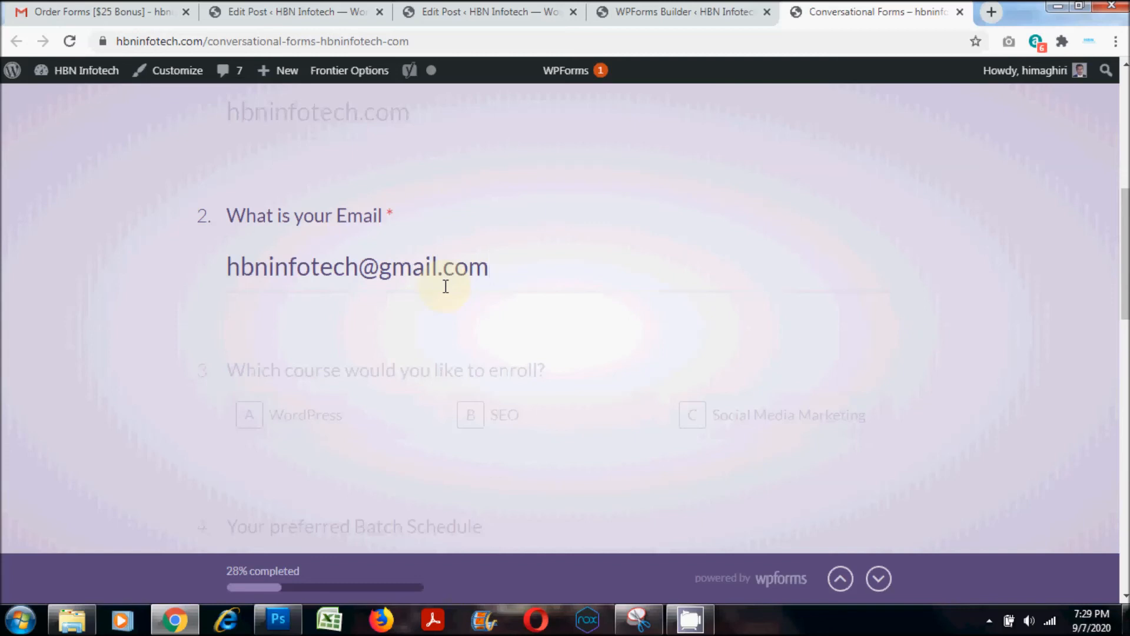
key("Return")
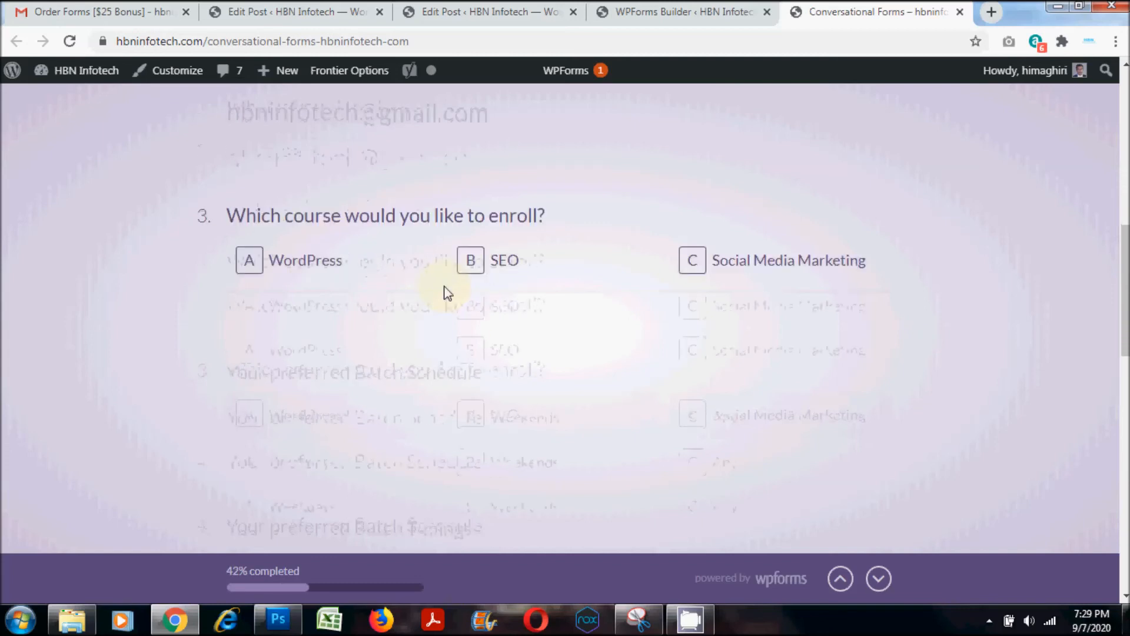
- Answer the choice questions with SEO, Any batch schedule, 8:00 pm To 10:00 pm timings and This month for enrolment
left_click(478, 275)
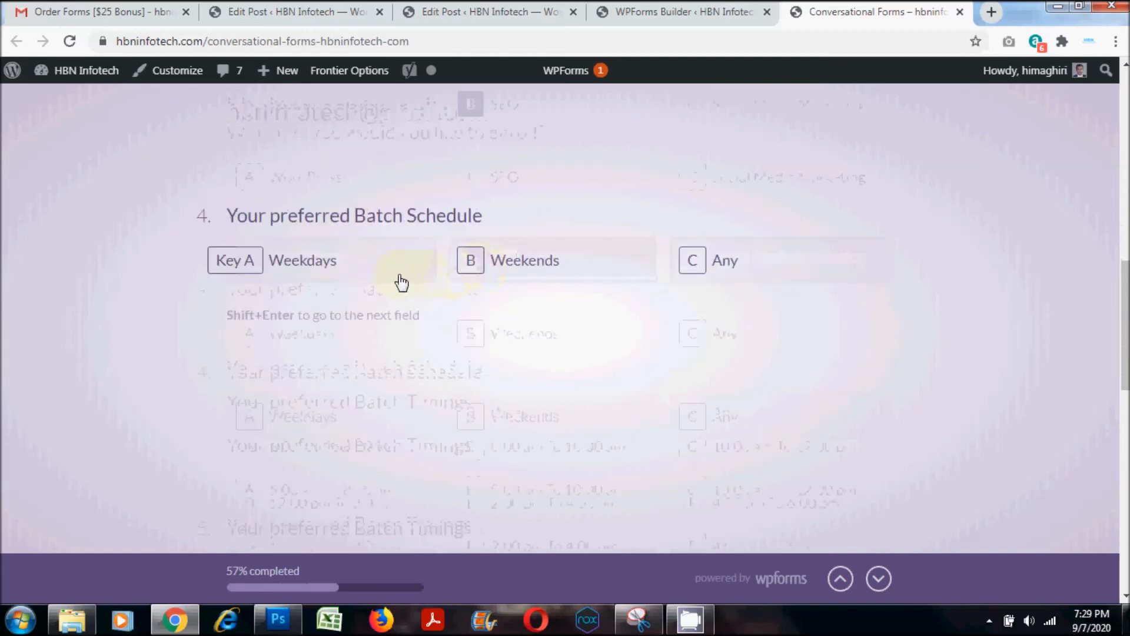
left_click(715, 263)
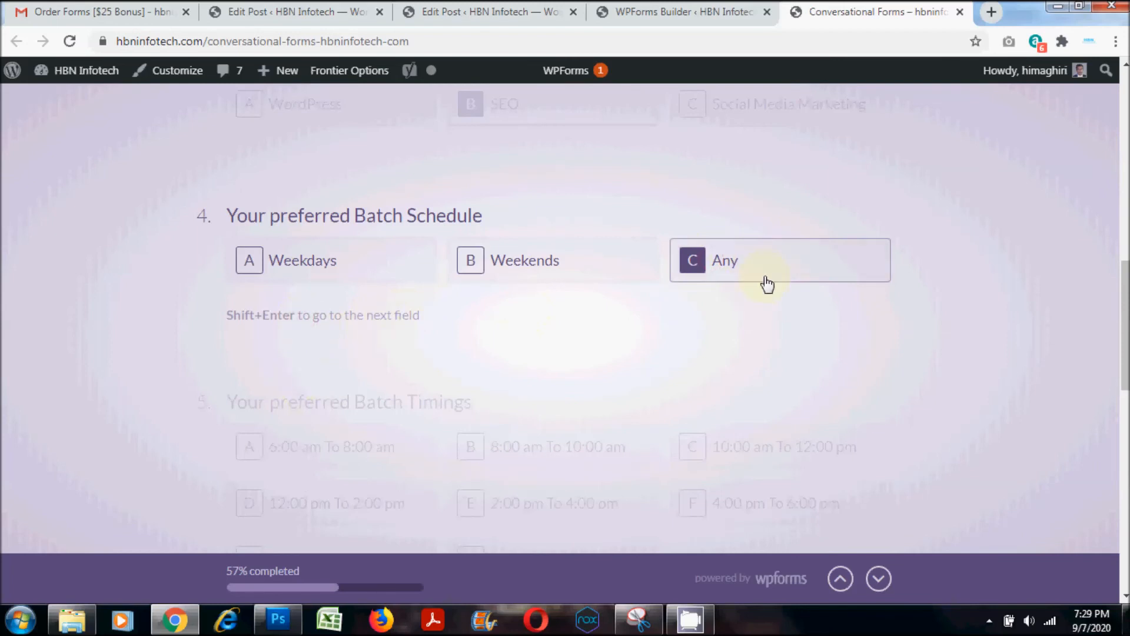
left_click(704, 270)
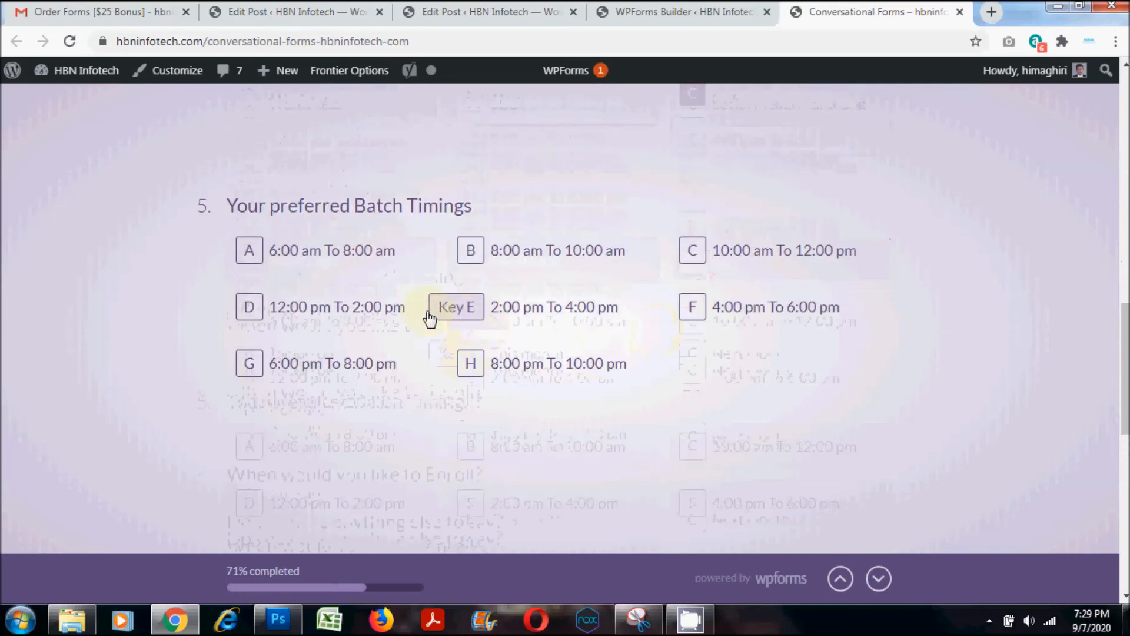
left_click(500, 374)
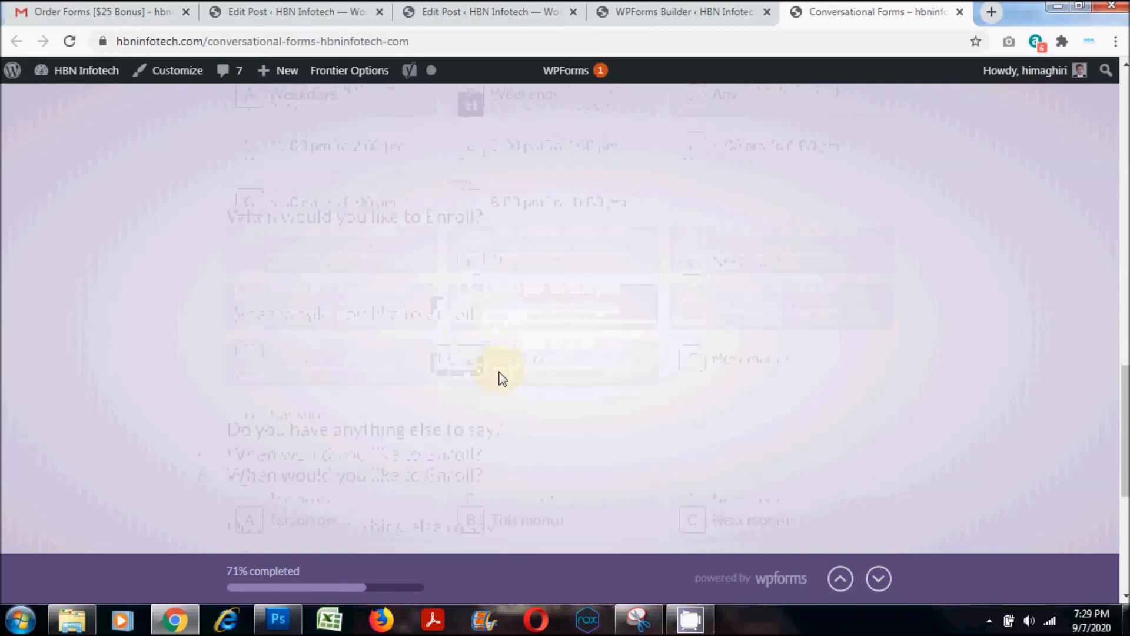
left_click(504, 272)
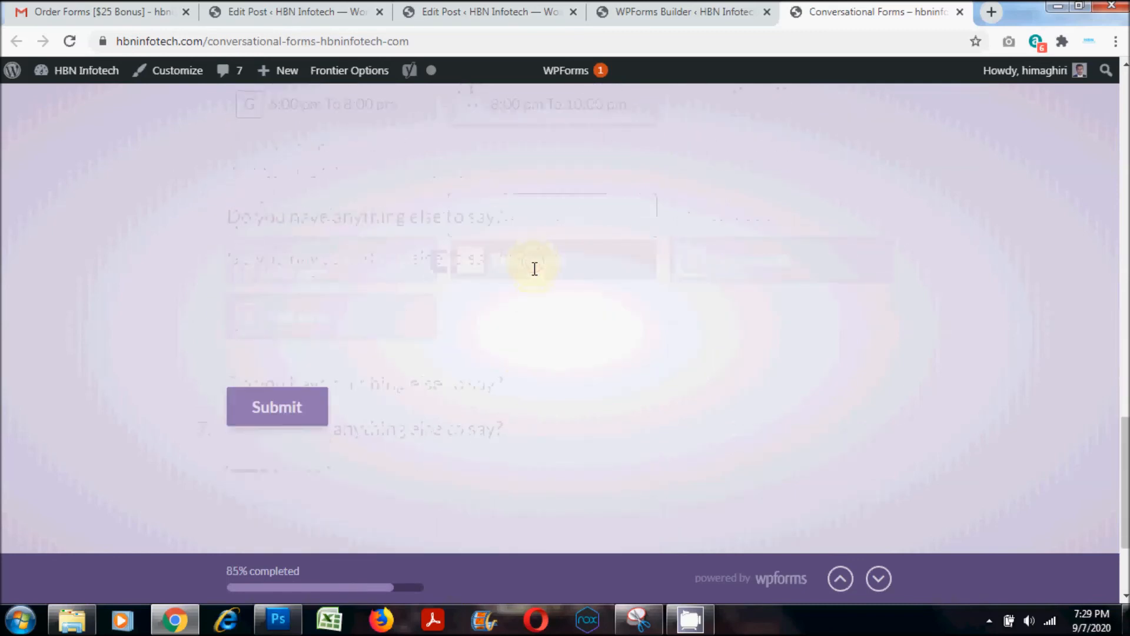
- Enter "All clear" as the closing comment and submit the form
type("N")
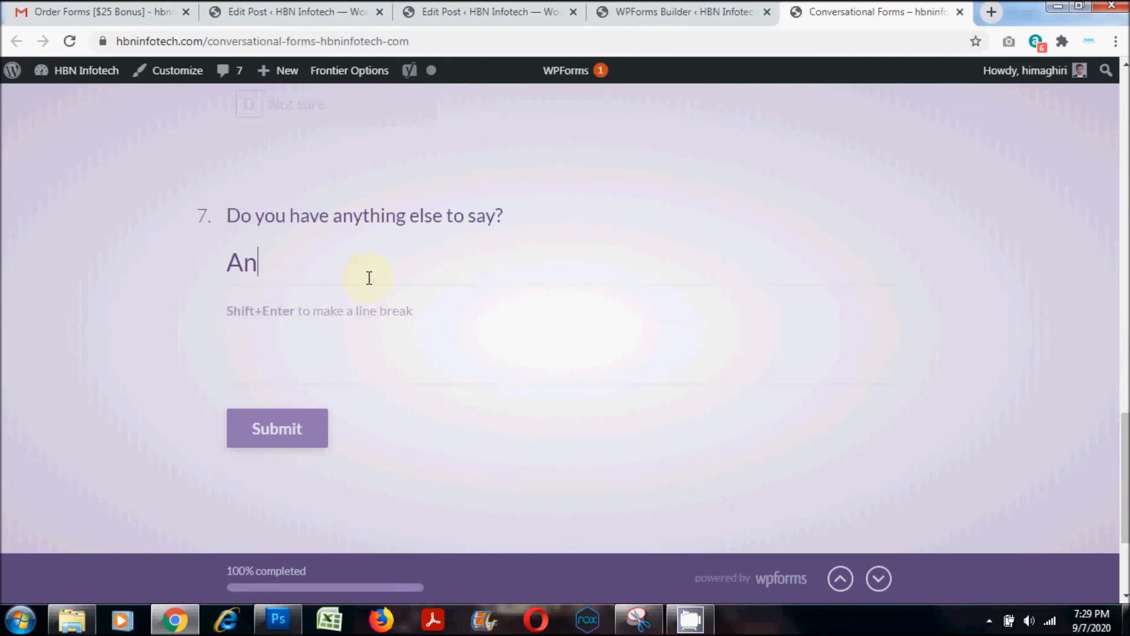
type("ll clear")
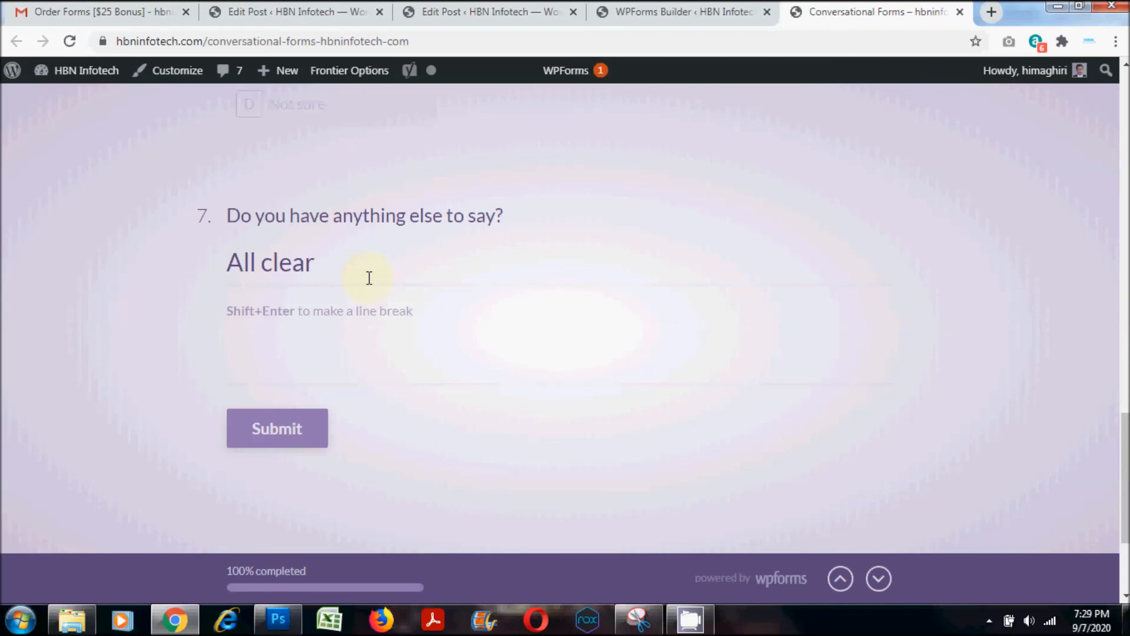
left_click(272, 434)
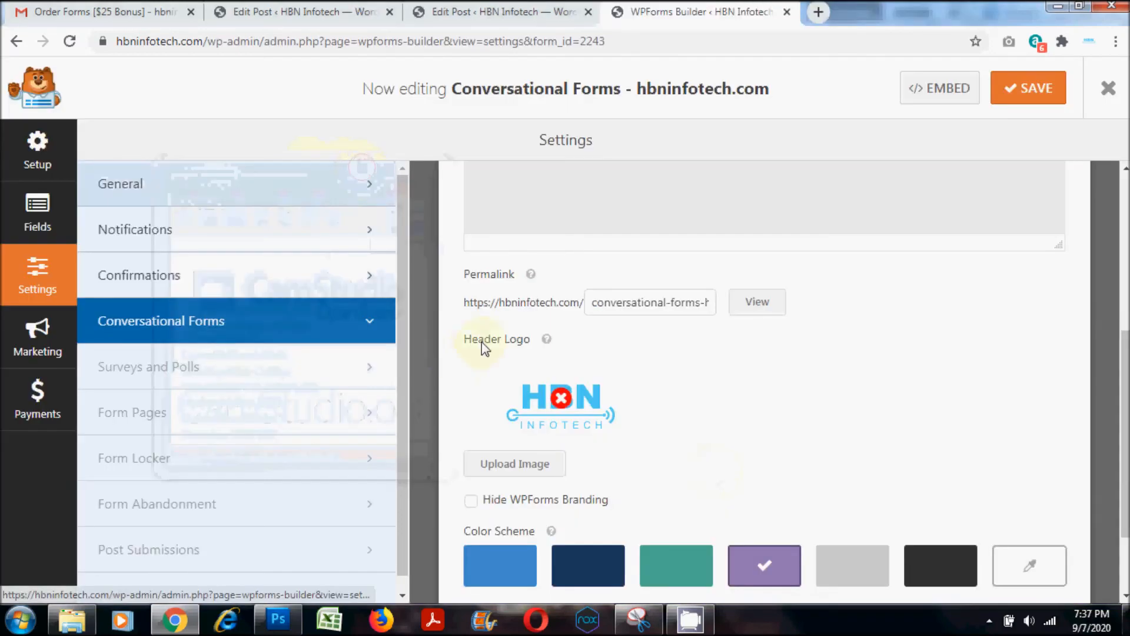
- Check the conversational form's permalink in its settings and view the linked page in a new browser tab
mouse_move(532, 275)
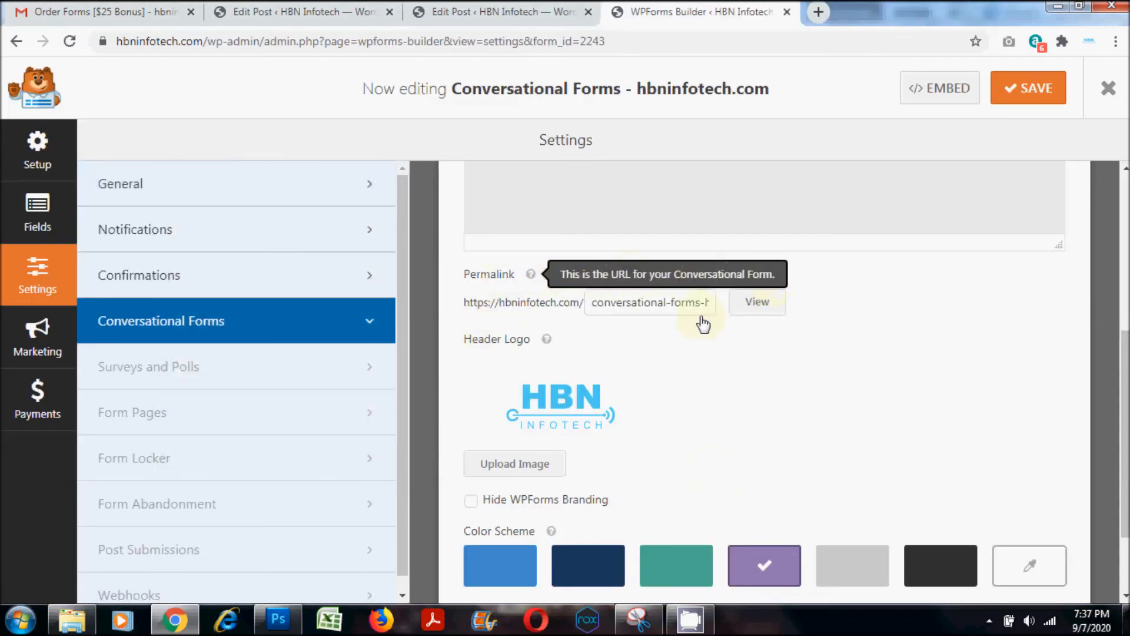
left_click(592, 302)
left_click_drag(607, 304, 722, 298)
left_click(739, 347)
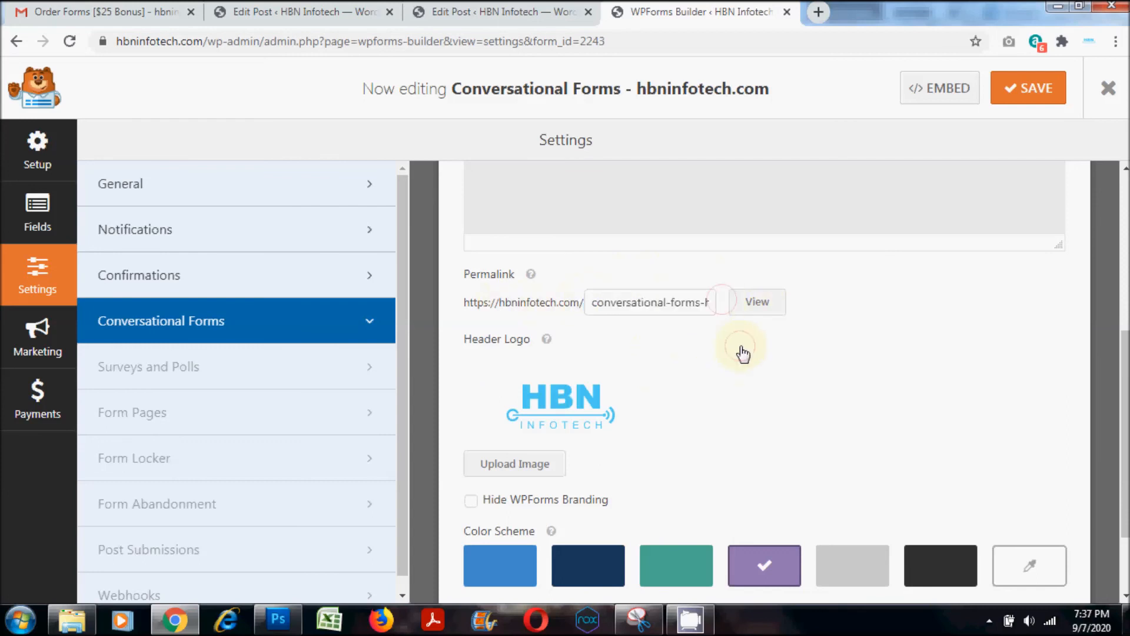
right_click(755, 303)
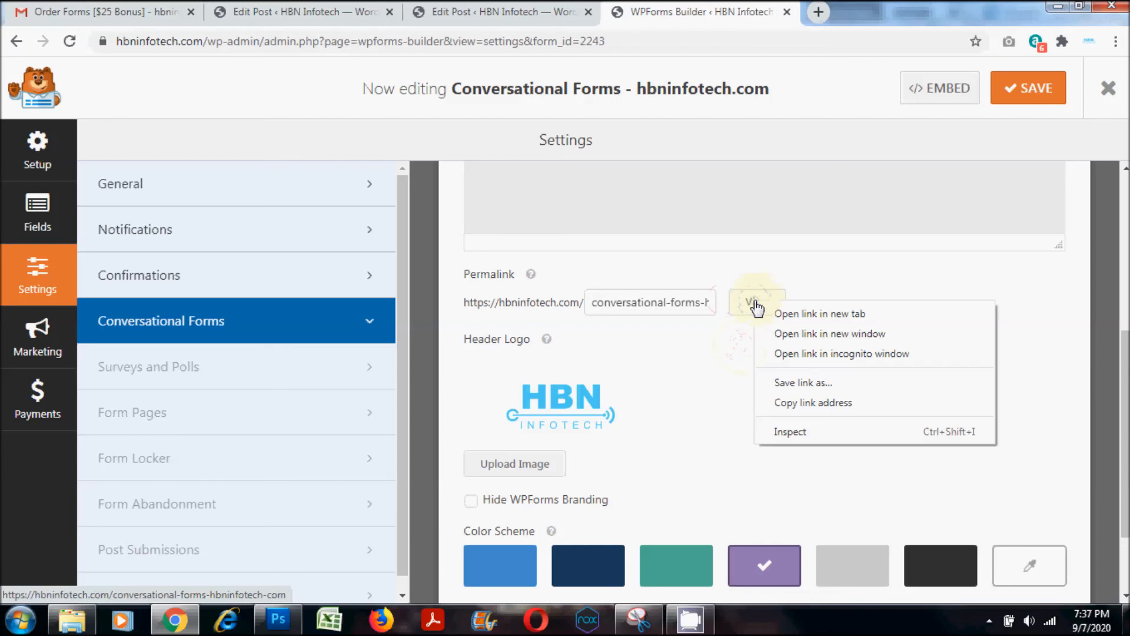
left_click(800, 319)
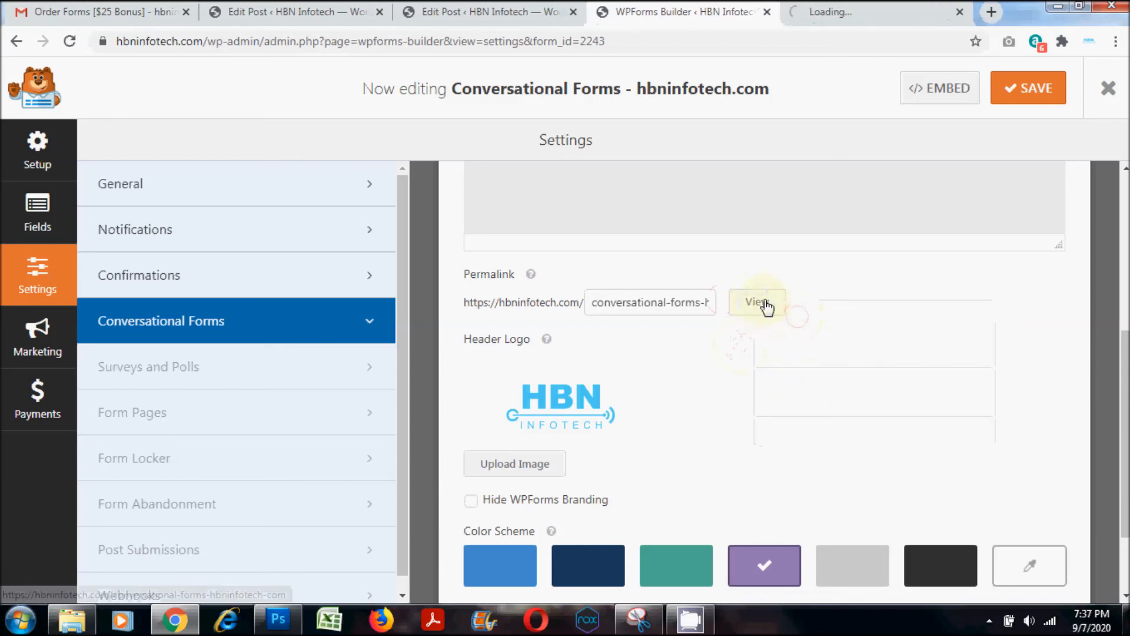
left_click(834, 8)
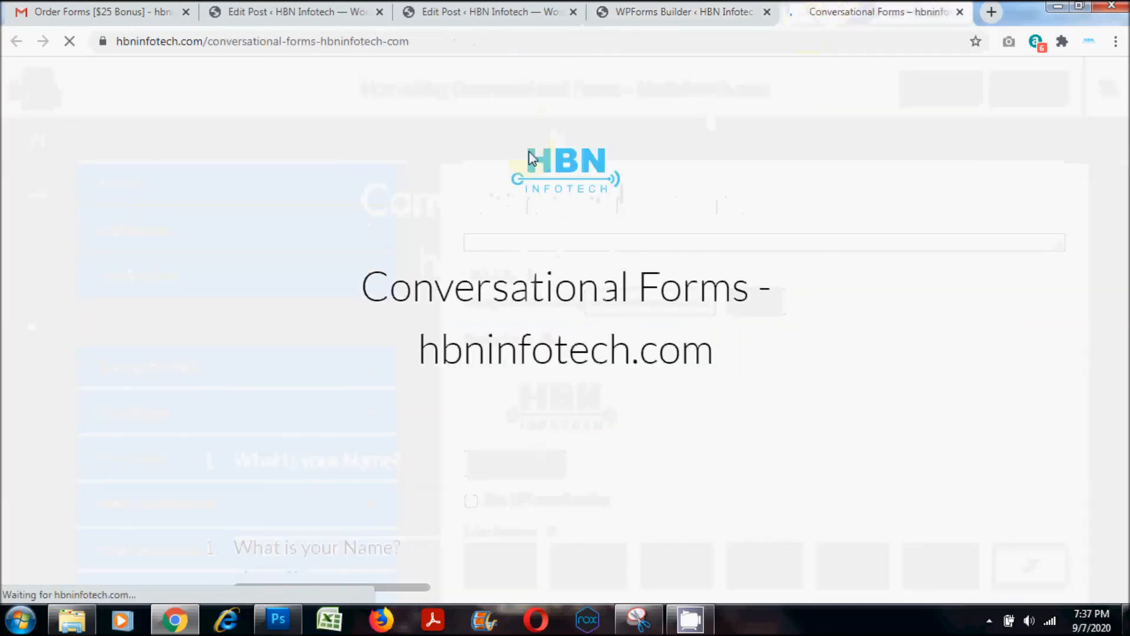